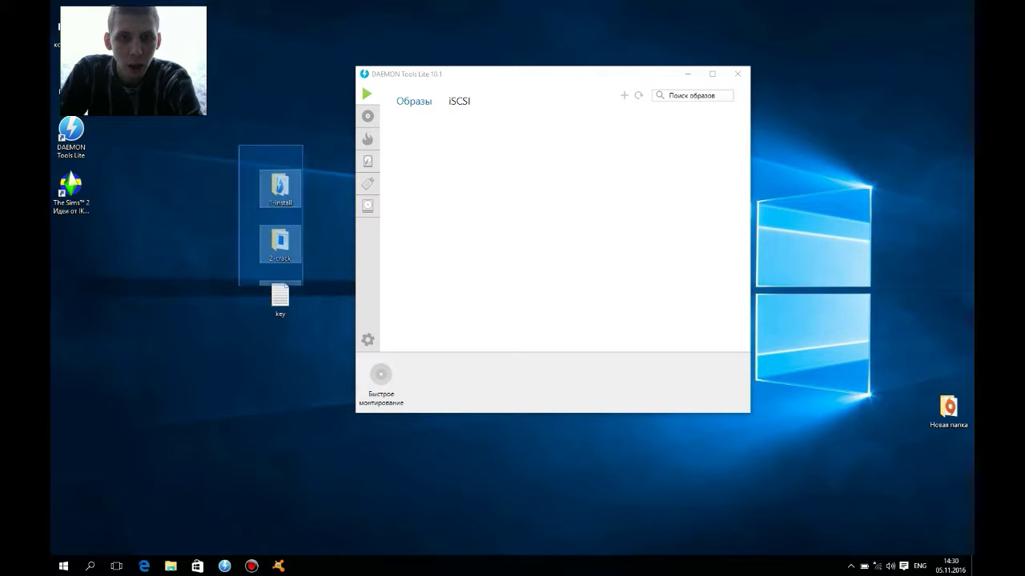
left_click(314, 361)
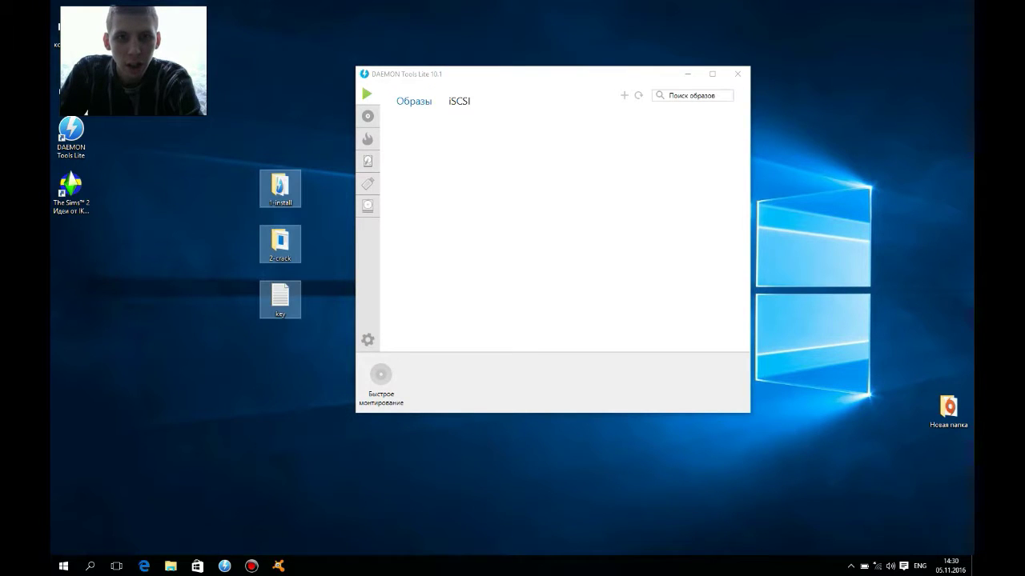
left_click(239, 135)
left_click(313, 353)
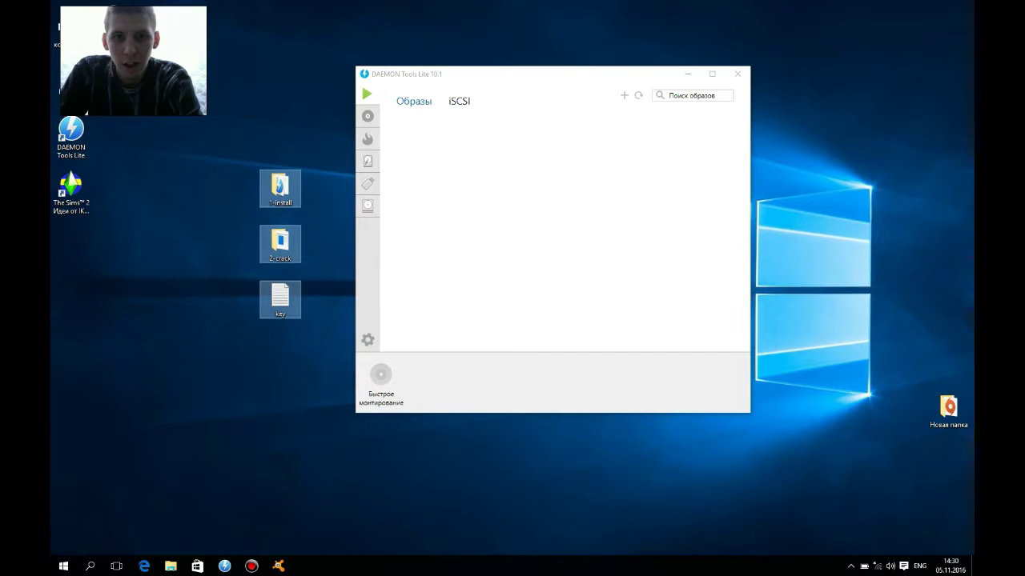
left_click(257, 158)
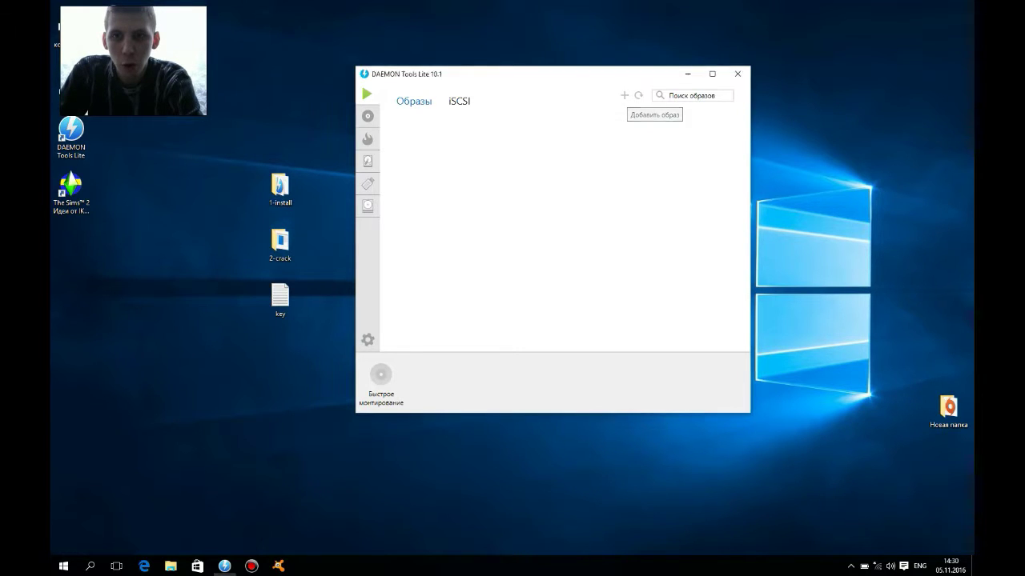
Add the Sims2SP5 image from the desktop's 1-install folder to the image library, minimizing the antivirus window that covers the file dialog
left_click(624, 95)
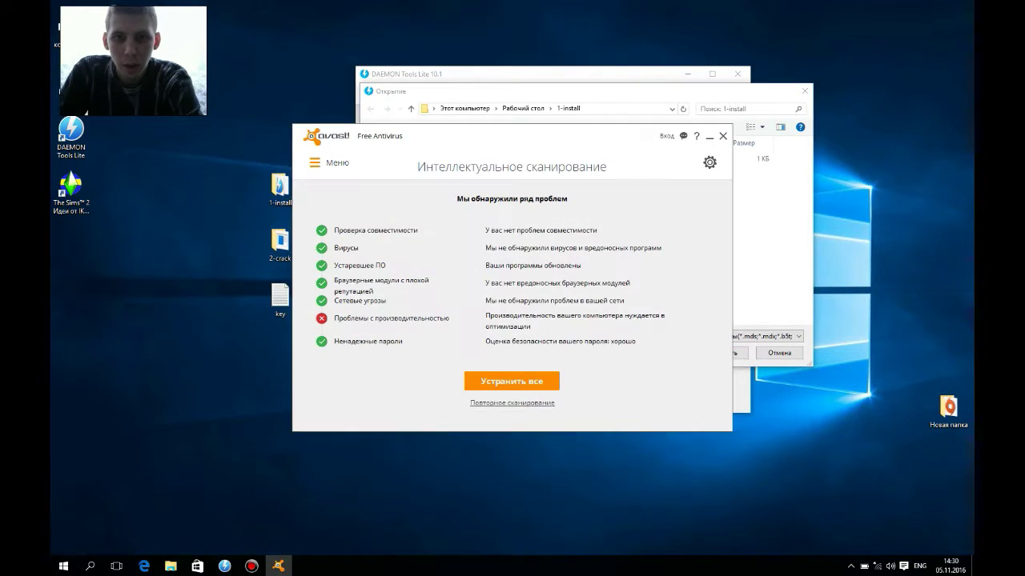
left_click(710, 137)
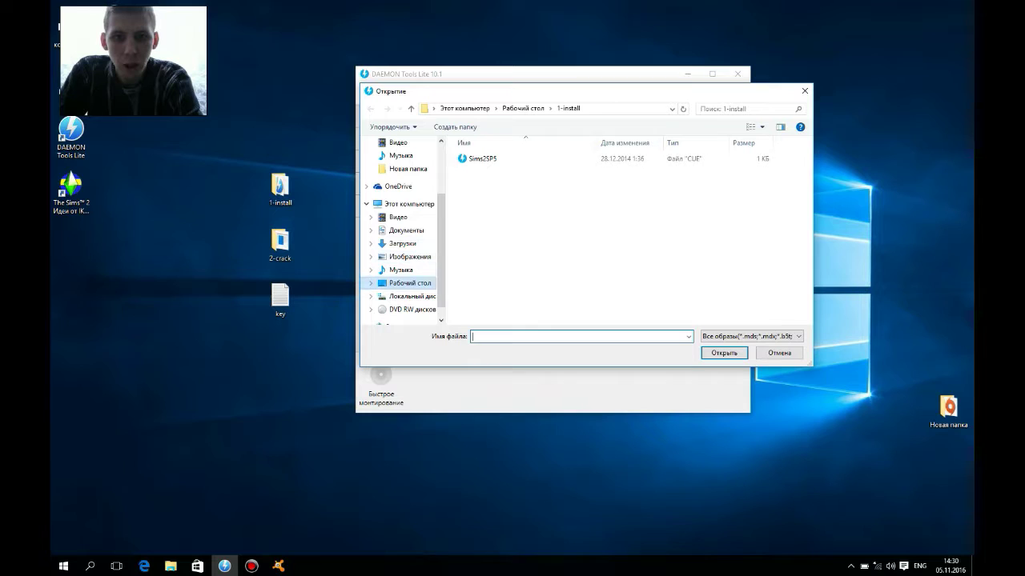
left_click(409, 283)
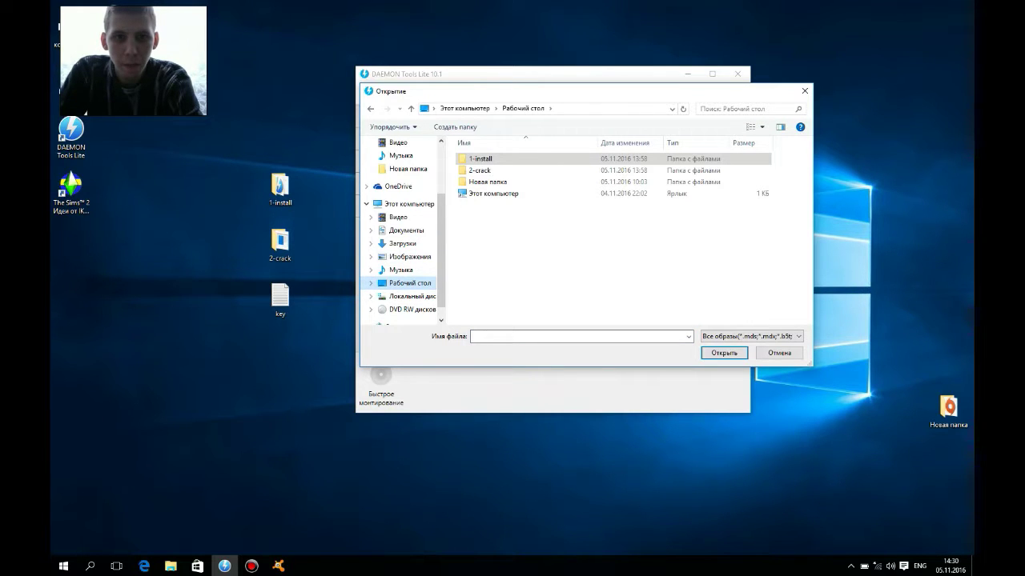
mouse_move(235, 163)
left_mouse_down()
mouse_move(272, 191)
mouse_move(310, 196)
left_mouse_up()
left_click(319, 205)
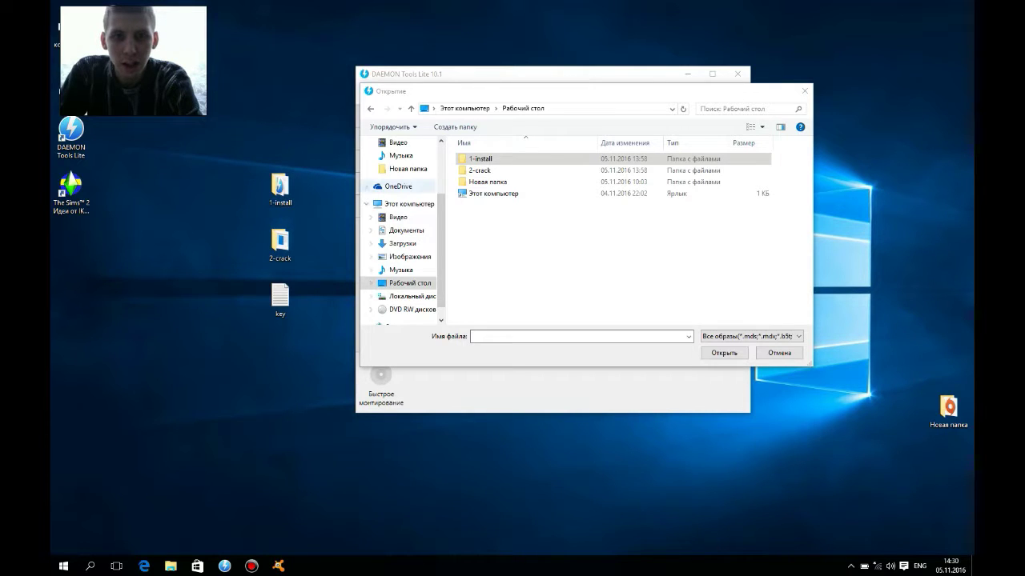
double_click(481, 159)
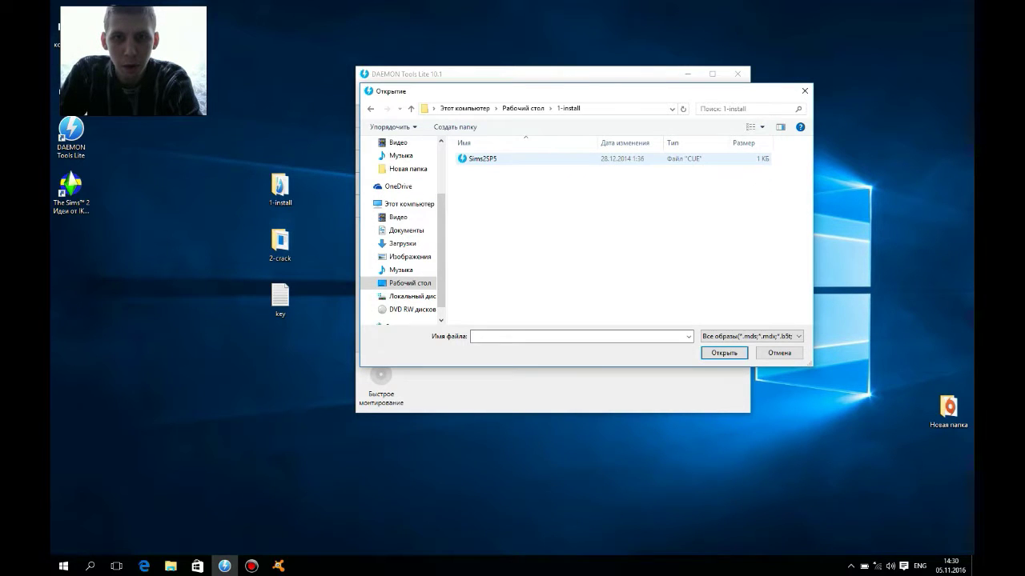
double_click(484, 158)
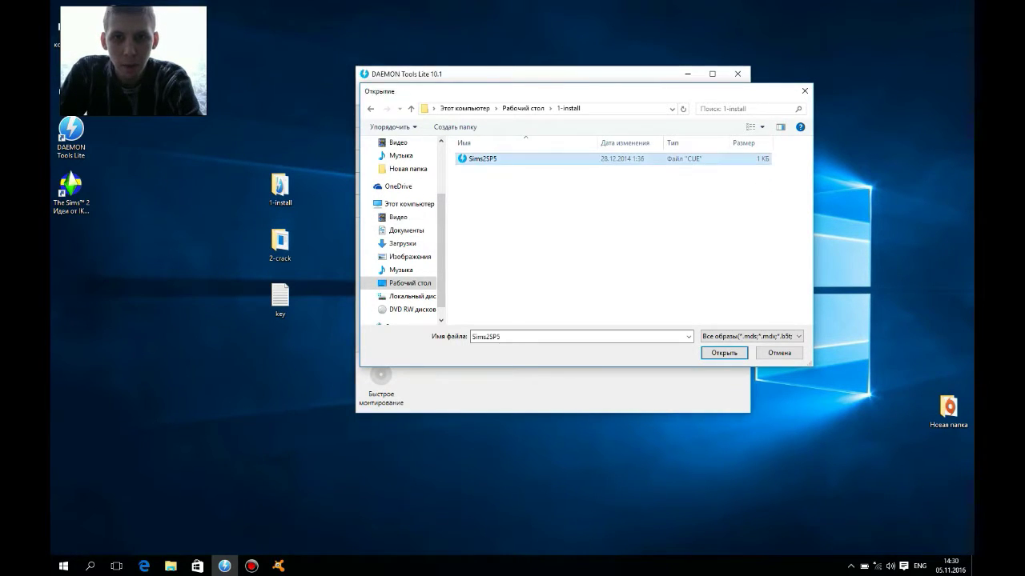
Mount the Sims2SP5 image to a SCSI virtual drive and minimize the image library window
left_click(436, 168)
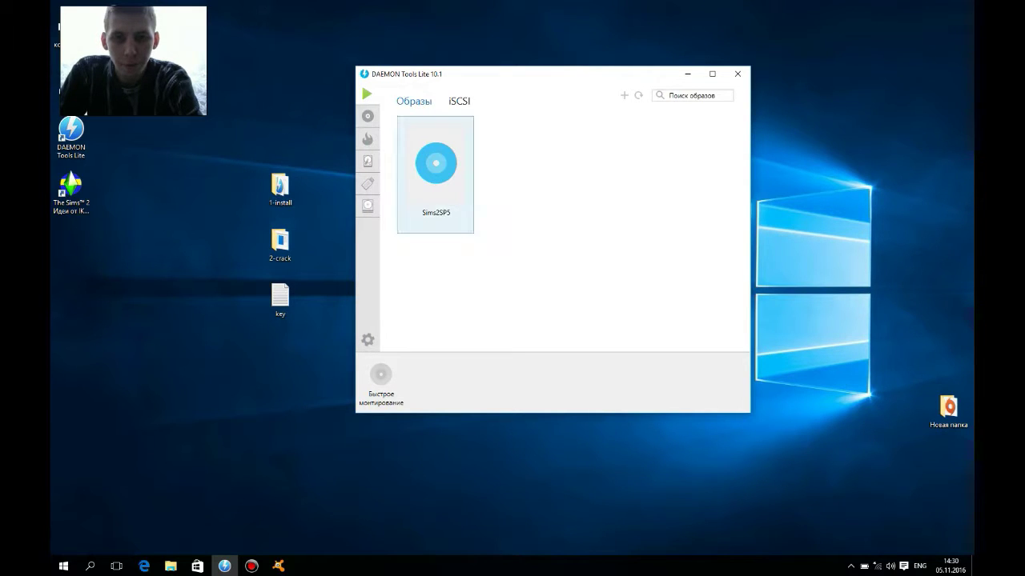
right_click(441, 168)
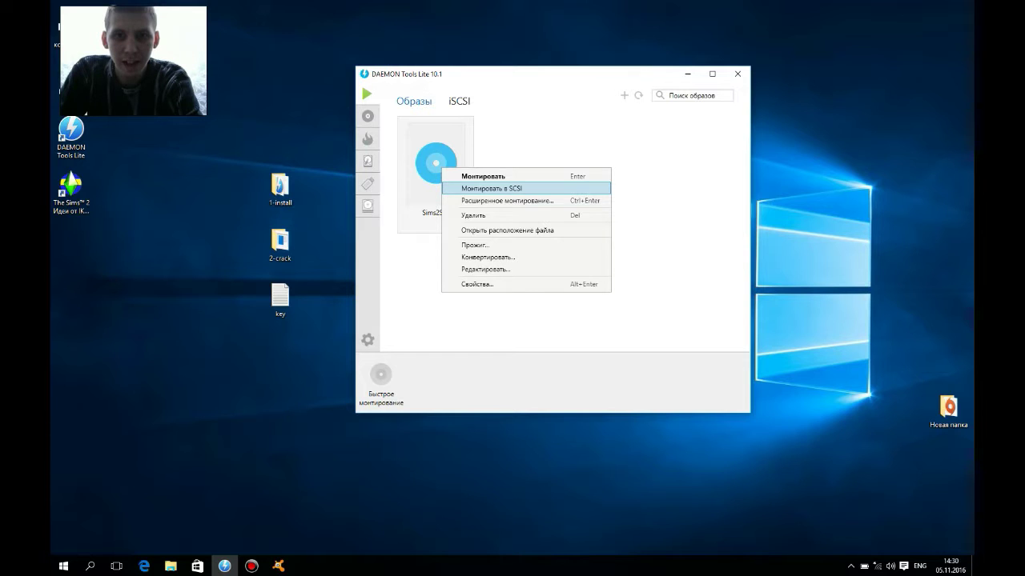
left_click(490, 189)
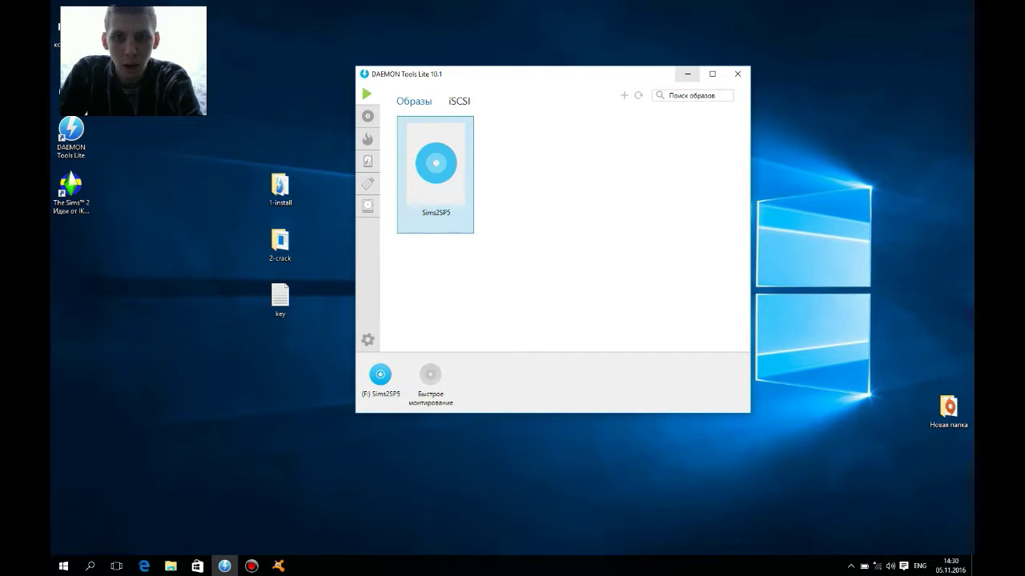
left_click(687, 74)
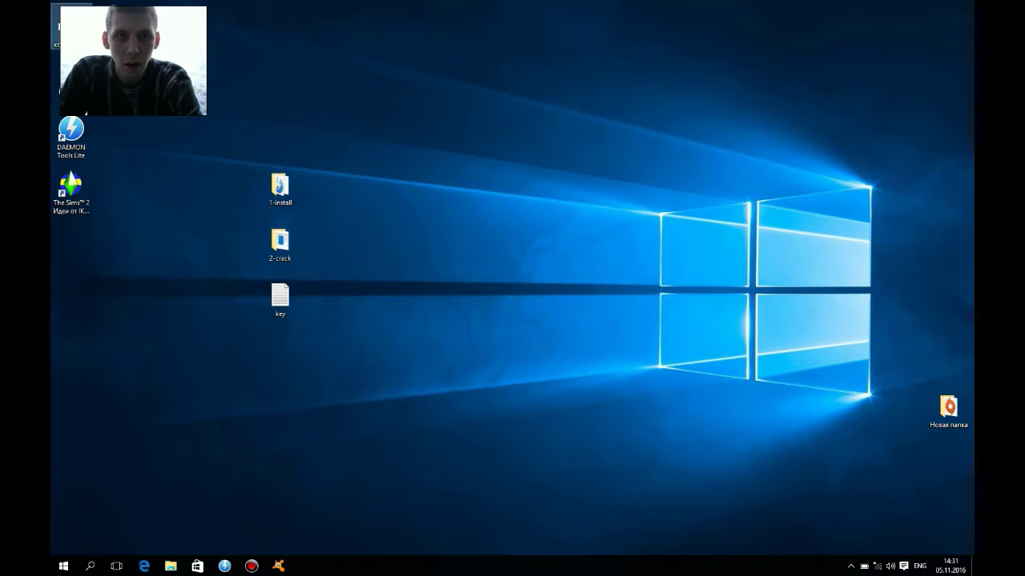
Switch to File Explorer and open the mounted BD-ROM (F:) Sims2SP5 drive in a new window
key("super+e")
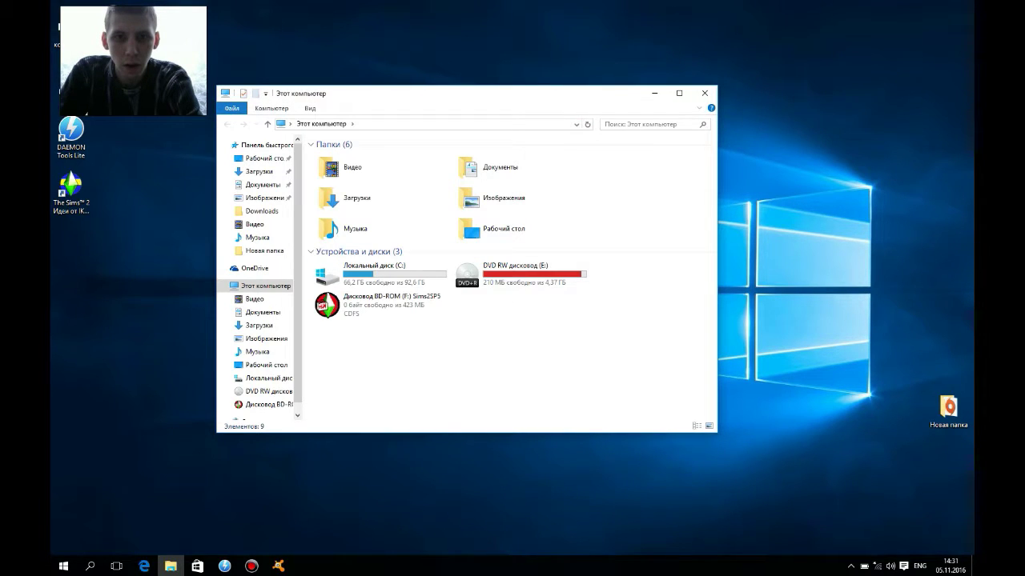
left_click_drag(482, 354, 325, 300)
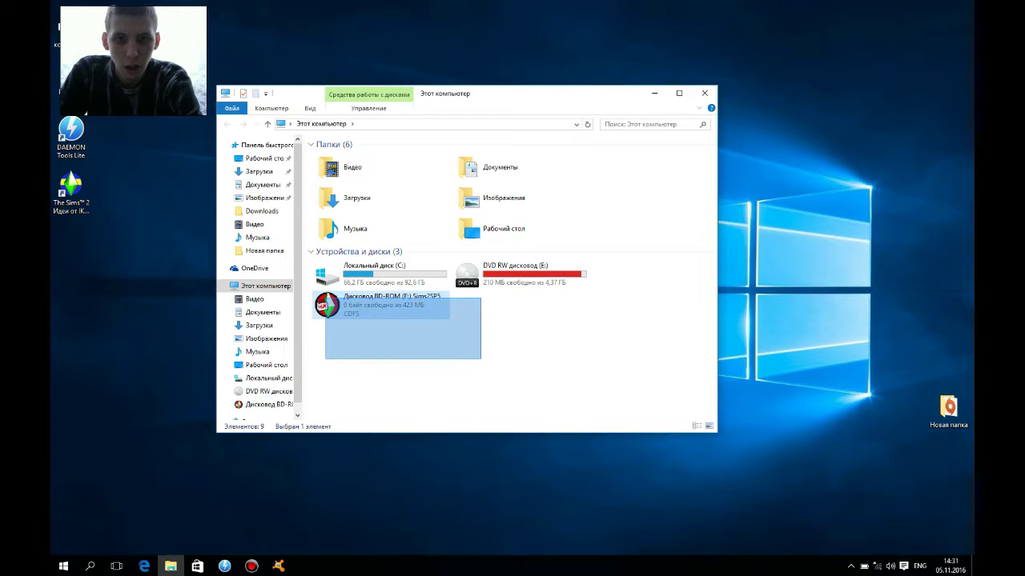
left_click(514, 352)
left_click_drag(515, 352, 331, 290)
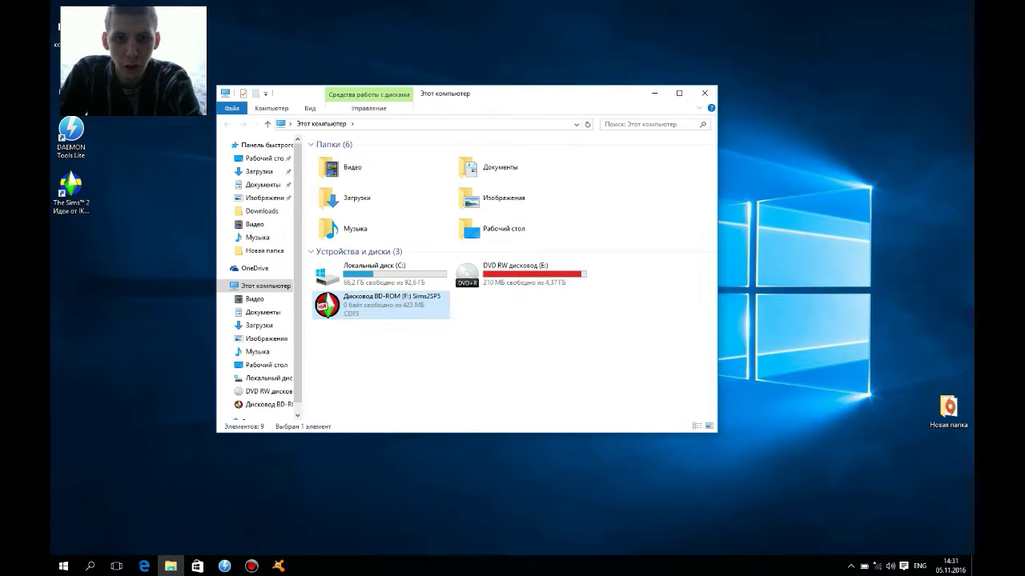
right_click(369, 306)
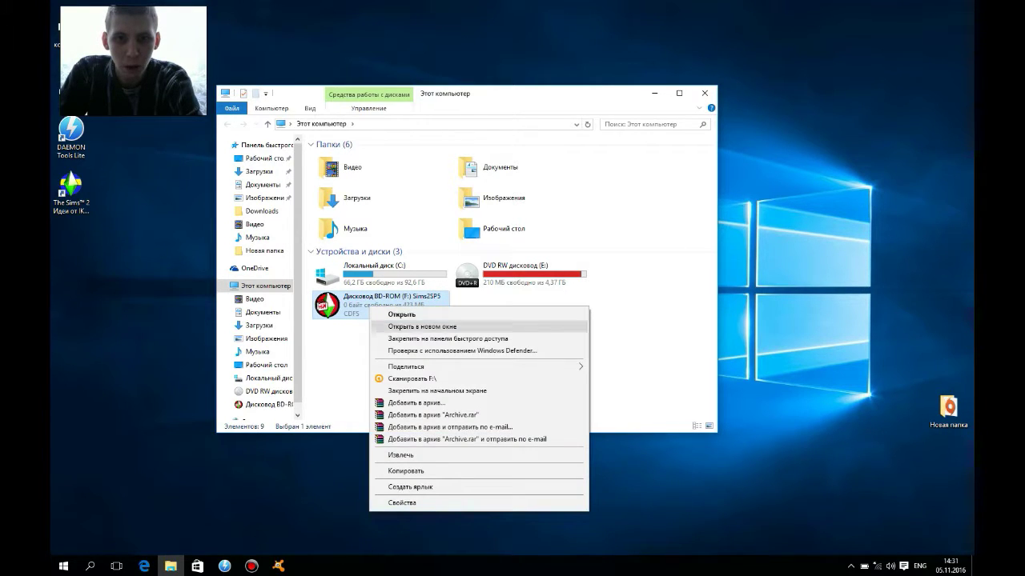
left_click(422, 327)
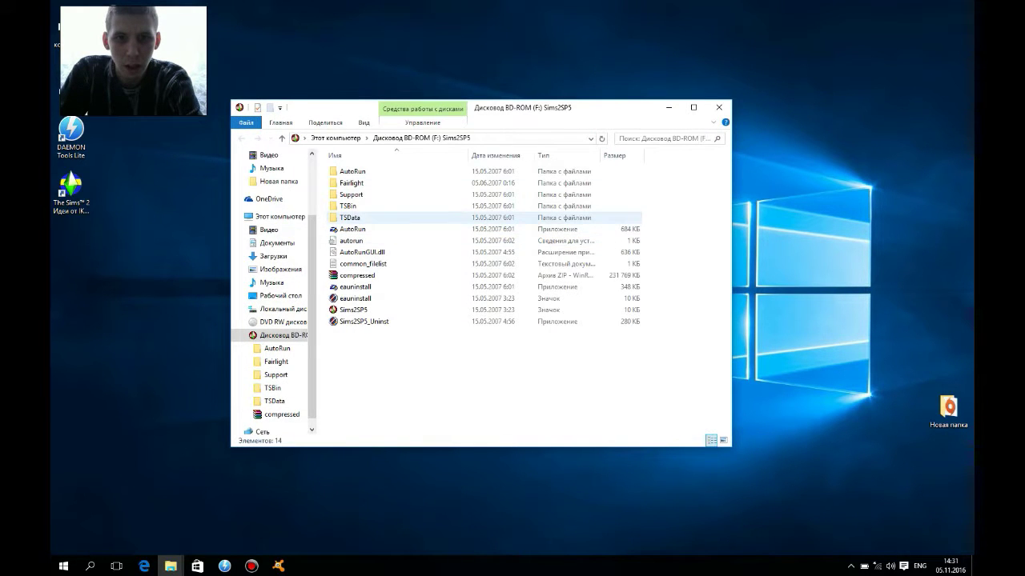
Run the AutoRun application from the mounted disc and close the drive's window
left_click(400, 230)
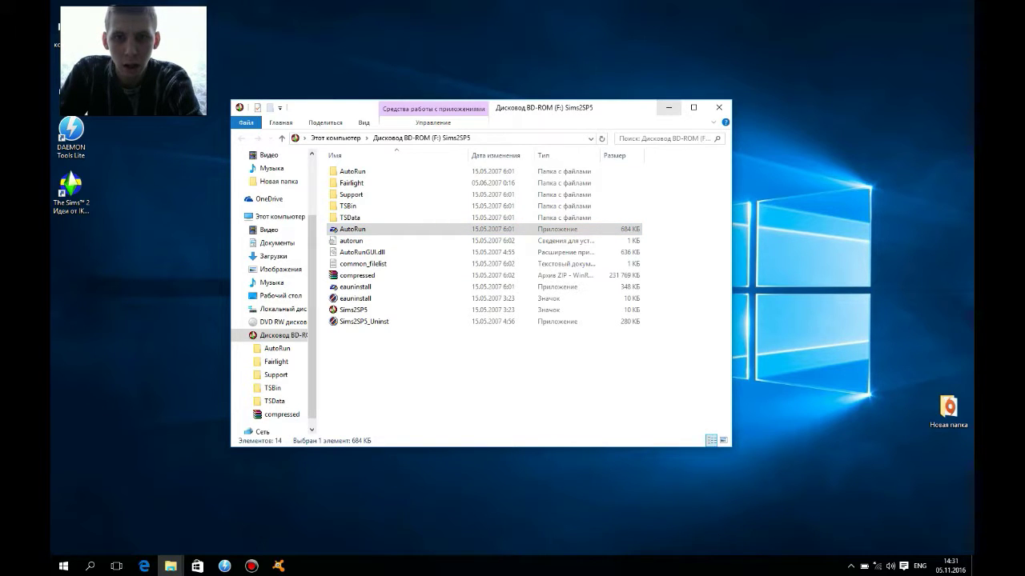
left_click(718, 107)
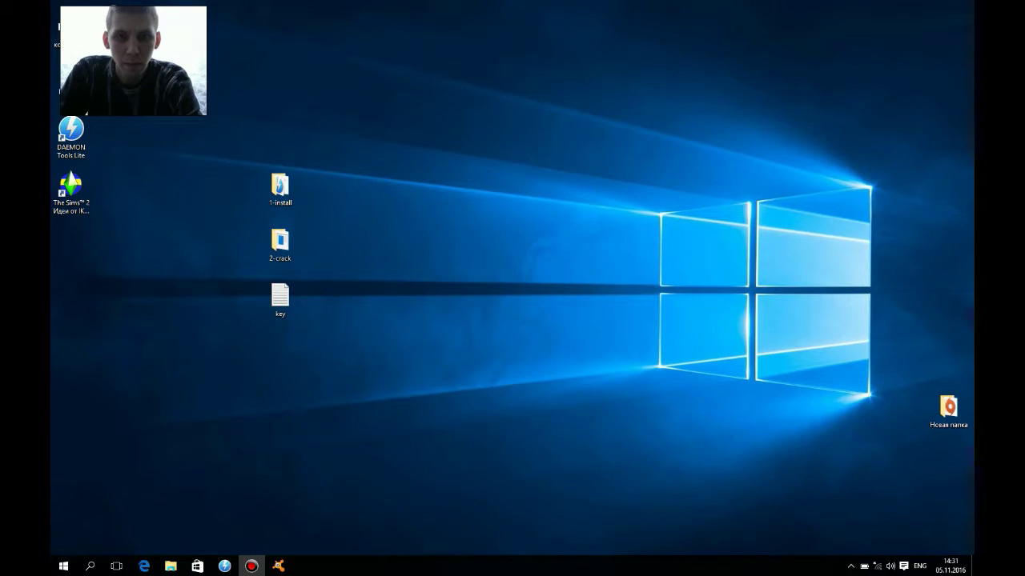
left_click_drag(422, 178, 426, 128)
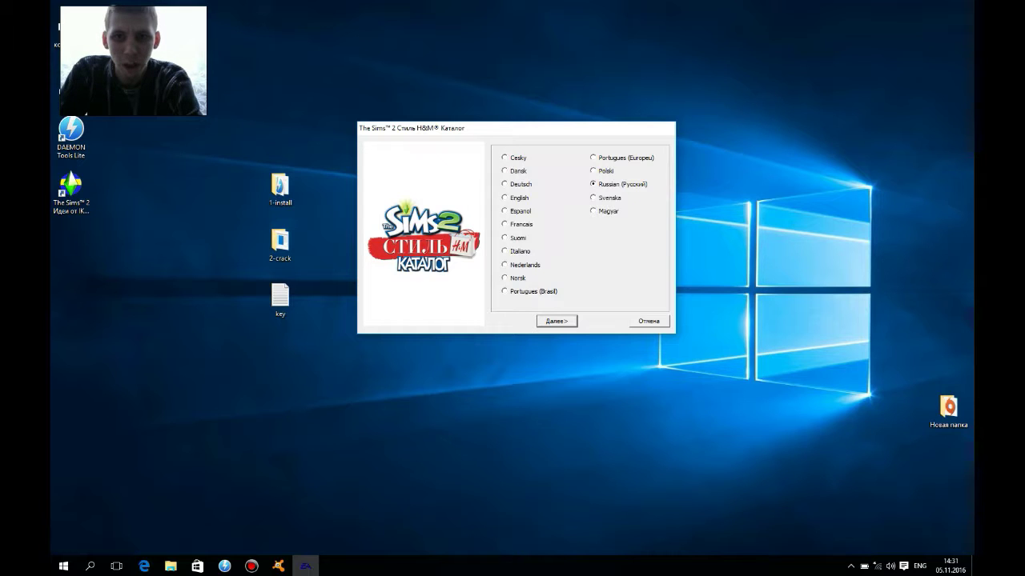
Choose Russian (Русский) as the installer language and continue to the code entry page
left_click(594, 170)
left_click(594, 184)
left_click(594, 170)
left_click(505, 224)
left_click(505, 252)
left_click(602, 184)
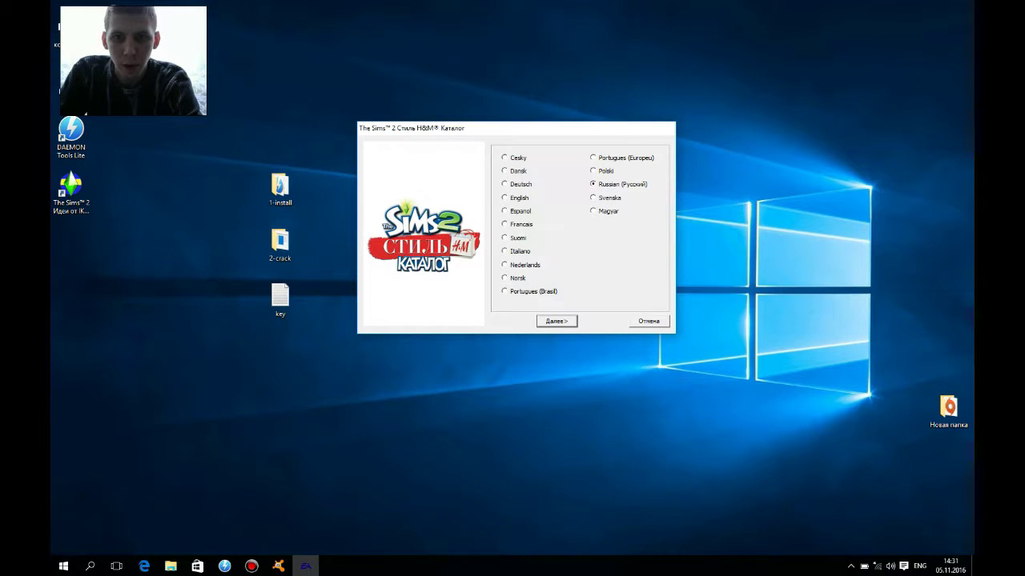
key("Return")
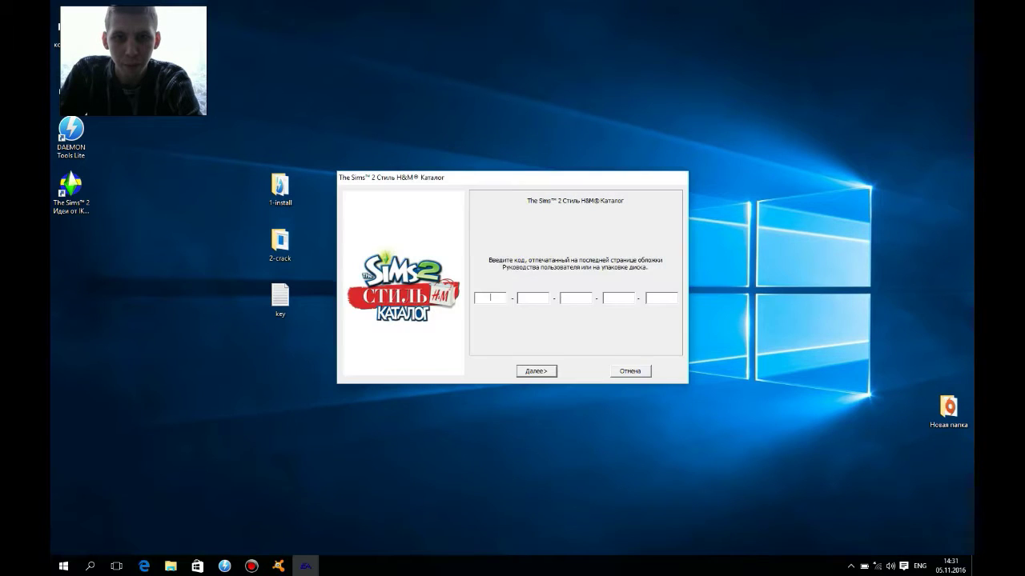
Open the key text file beside the installer and copy the first group of the serial code into the first code field
left_click_drag(479, 179, 553, 98)
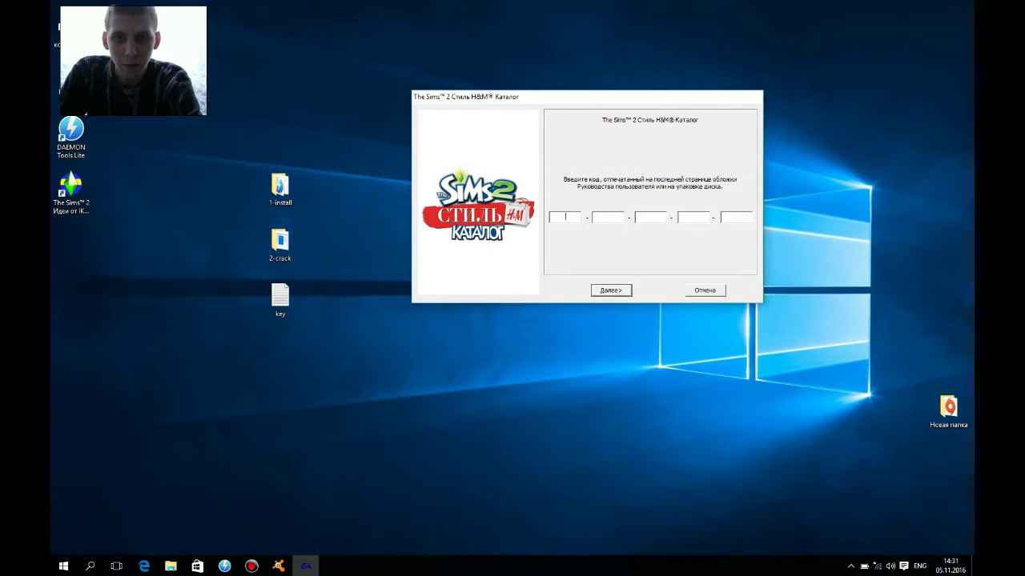
double_click(280, 298)
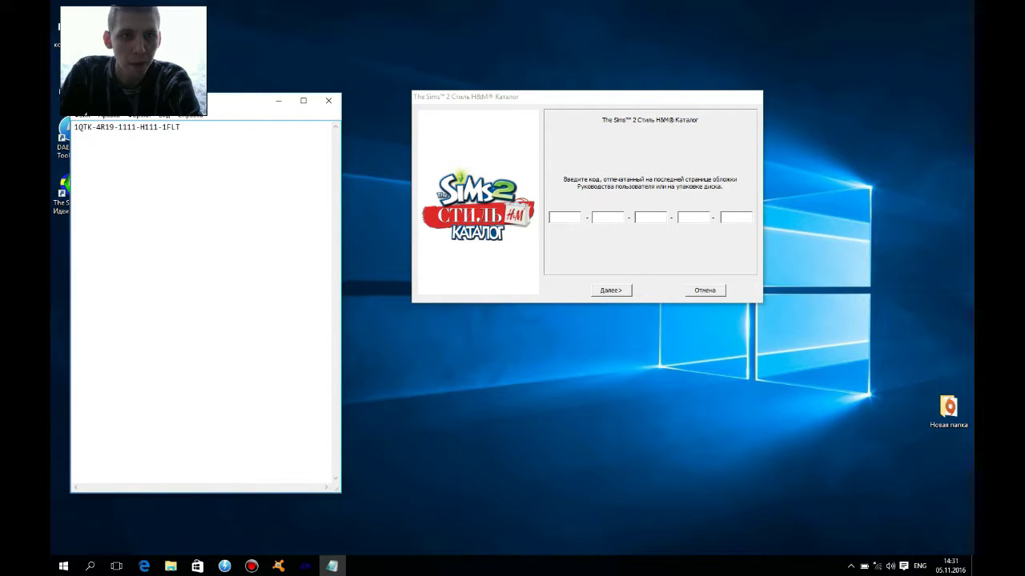
right_click(84, 126)
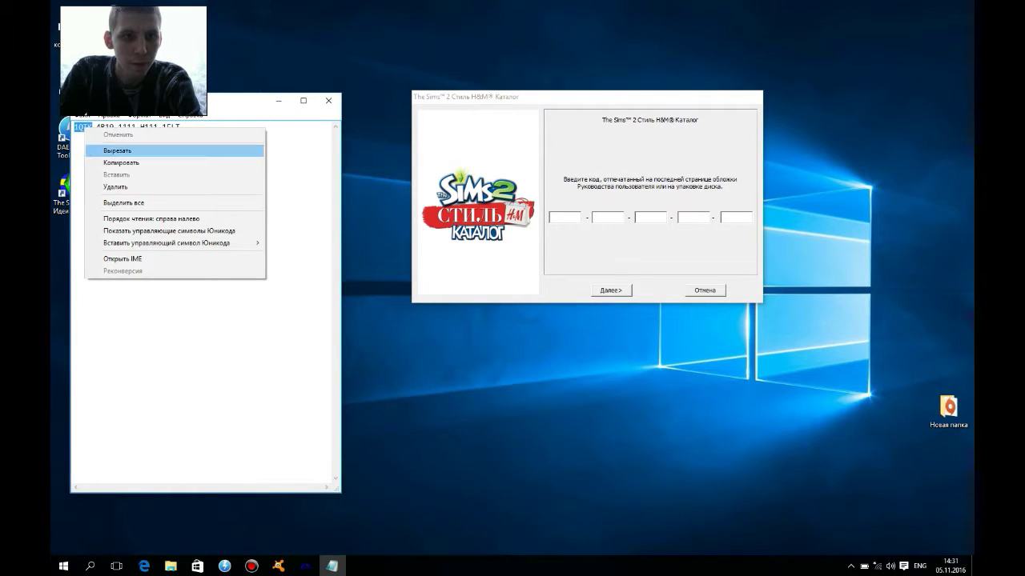
left_click(96, 163)
right_click(567, 215)
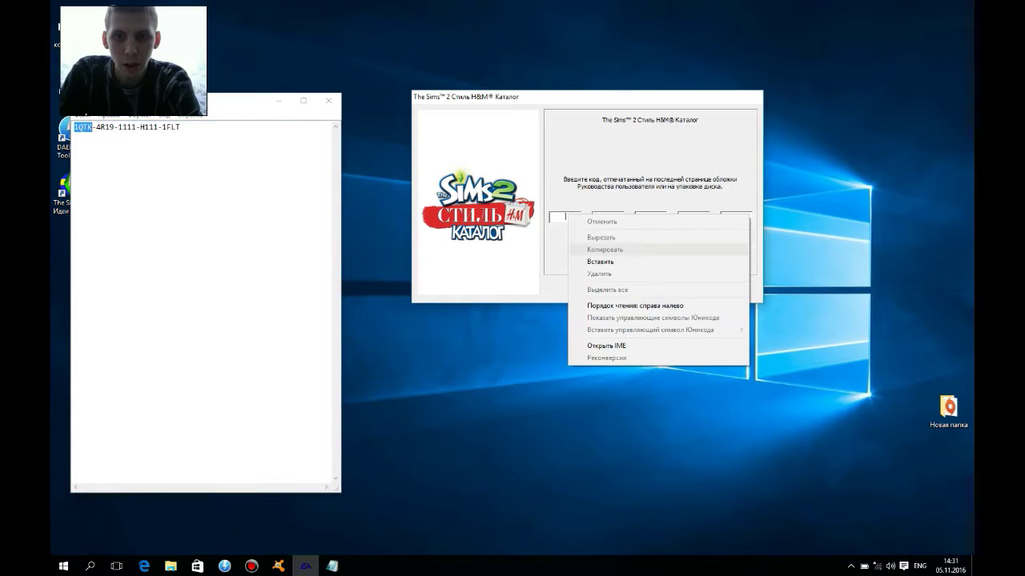
left_click(596, 262)
Copy the second group of the serial code from the text file into the second code field
double_click(104, 127)
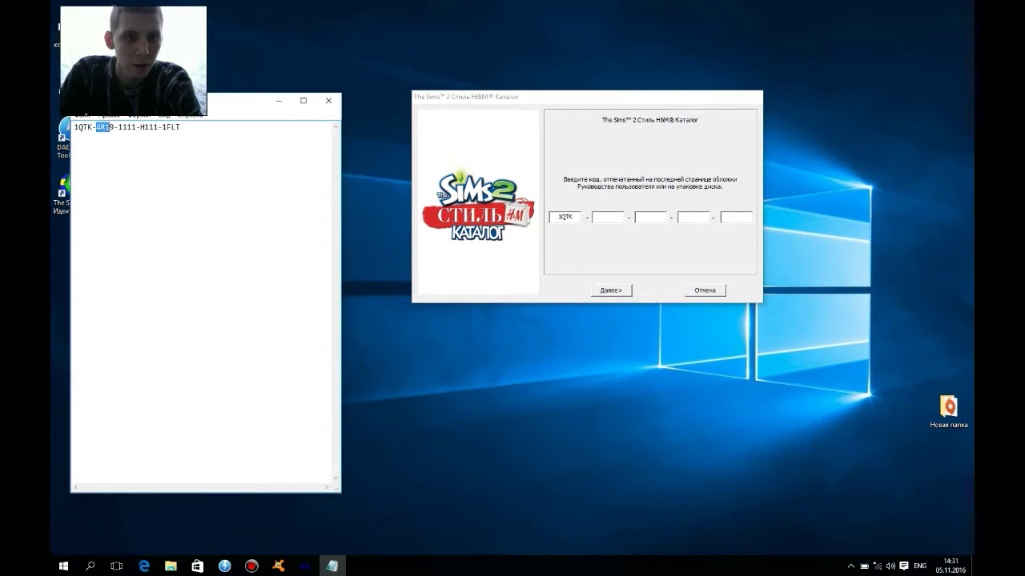
right_click(108, 126)
left_click(144, 160)
left_click(607, 217)
right_click(607, 217)
left_click(639, 265)
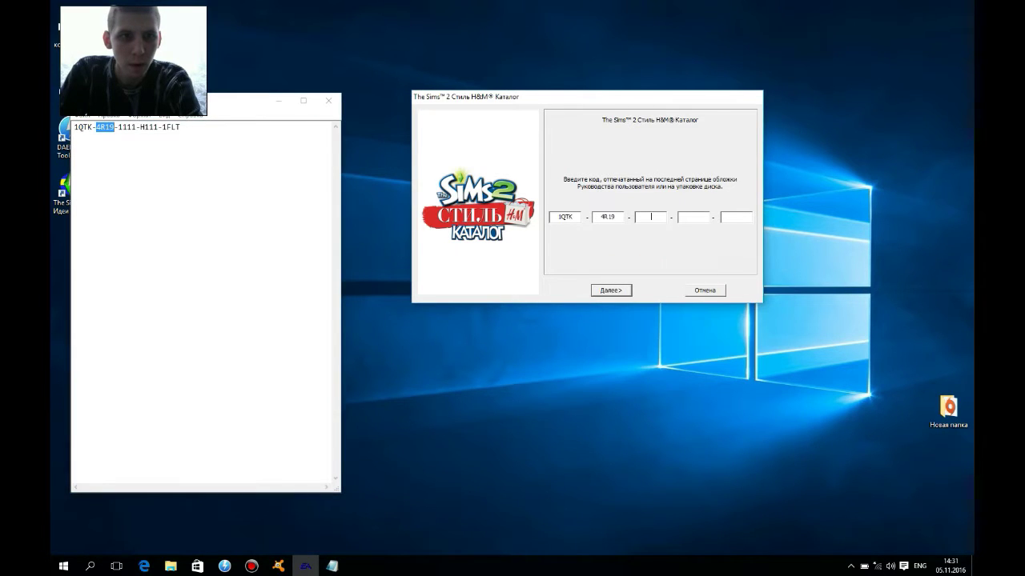
Copy the third group of the serial code from the text file into the third code field
left_click_drag(118, 126, 133, 126)
right_click(126, 126)
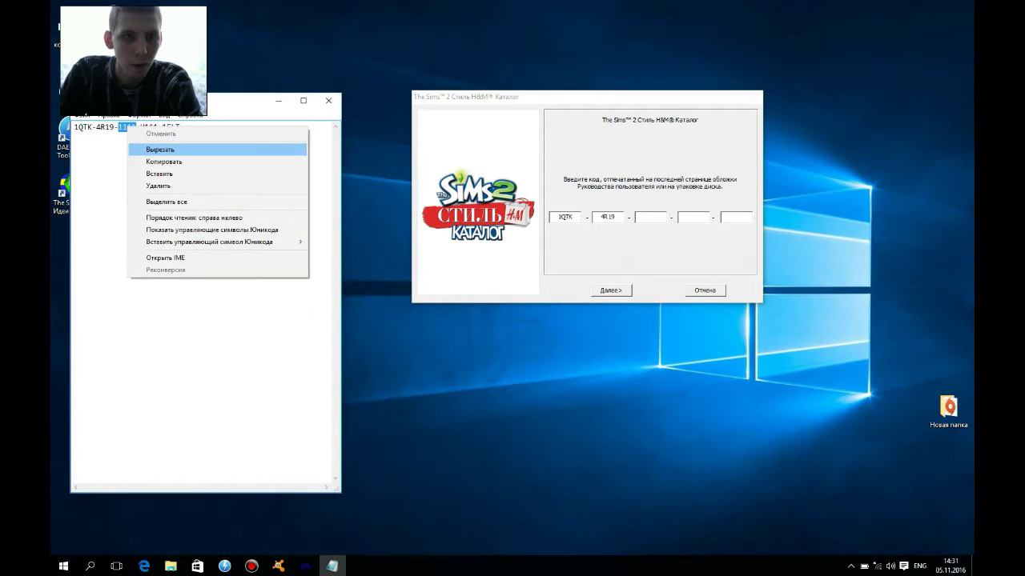
left_click(145, 161)
left_click(650, 217)
right_click(650, 217)
left_click(681, 264)
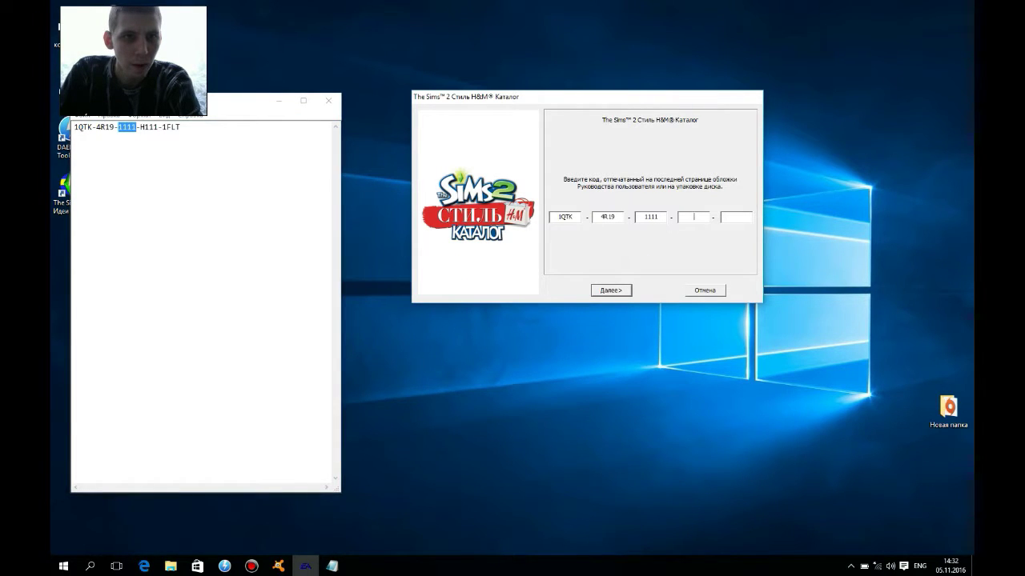
Copy the fourth group of the serial code from the text file into the fourth code field
left_click_drag(140, 127, 154, 128)
right_click(152, 126)
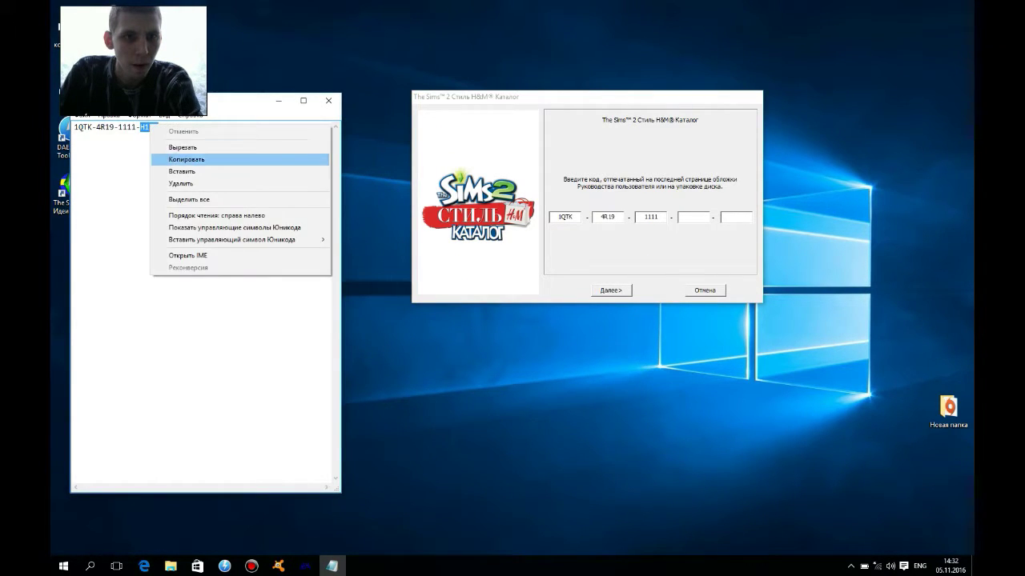
left_click(172, 159)
left_click(693, 216)
right_click(693, 216)
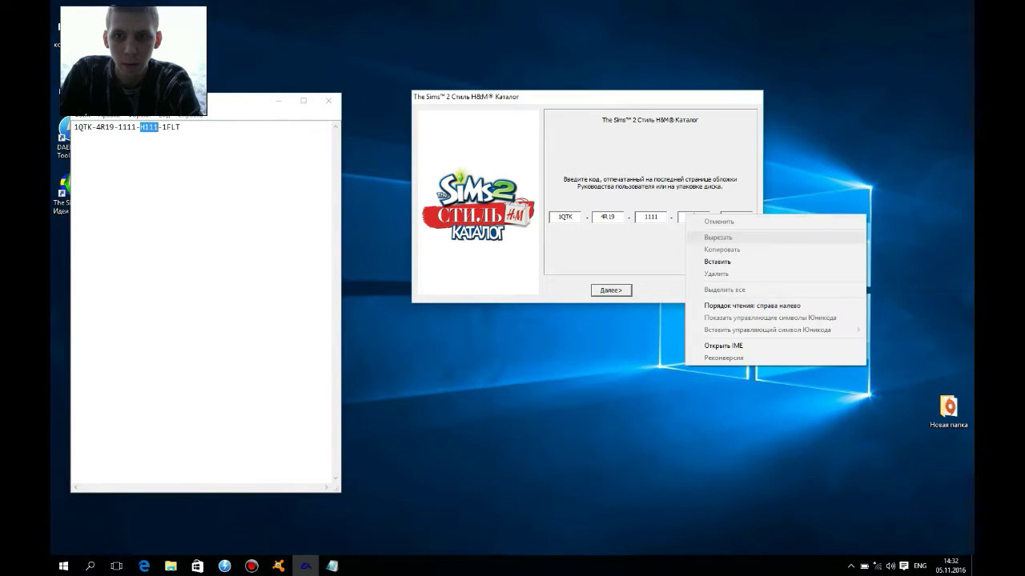
left_click(712, 262)
Copy the last group of the serial code from the text file into the fifth code field
left_click_drag(162, 127, 181, 128)
right_click(165, 127)
left_click(192, 160)
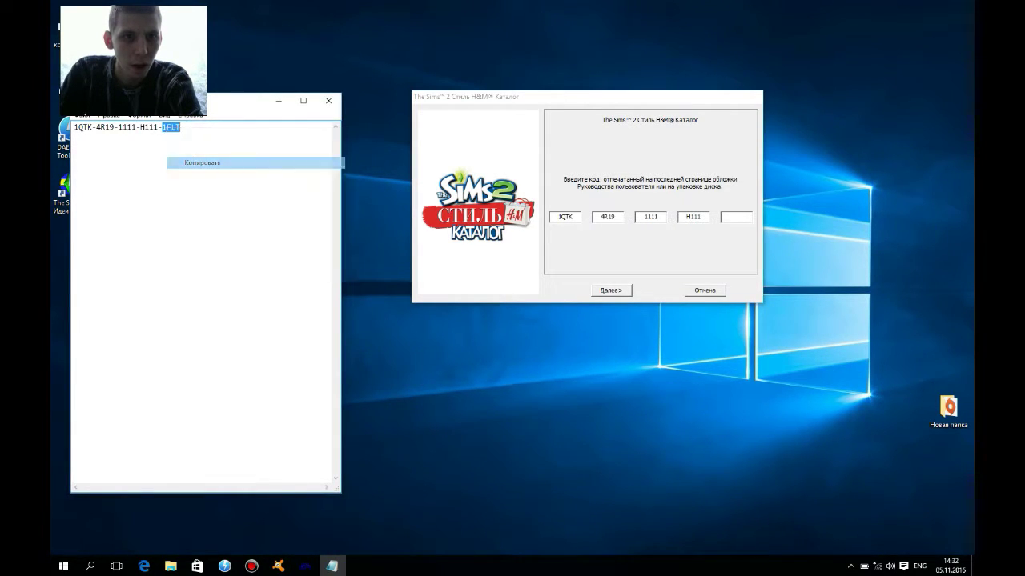
left_click(736, 216)
right_click(736, 217)
left_click(756, 262)
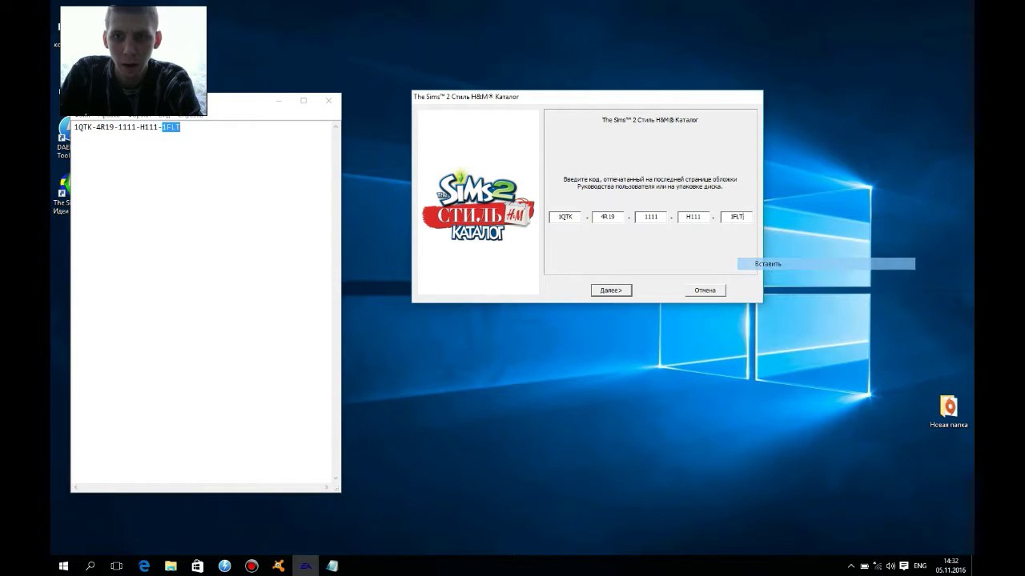
Submit the completed serial code in the installer and close the key text file
key("Return")
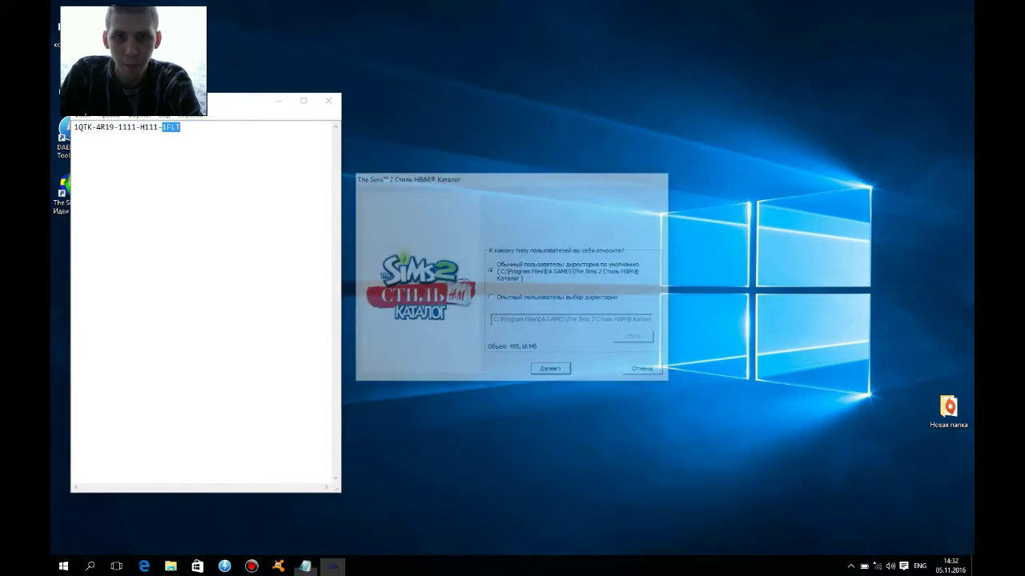
left_click(329, 101)
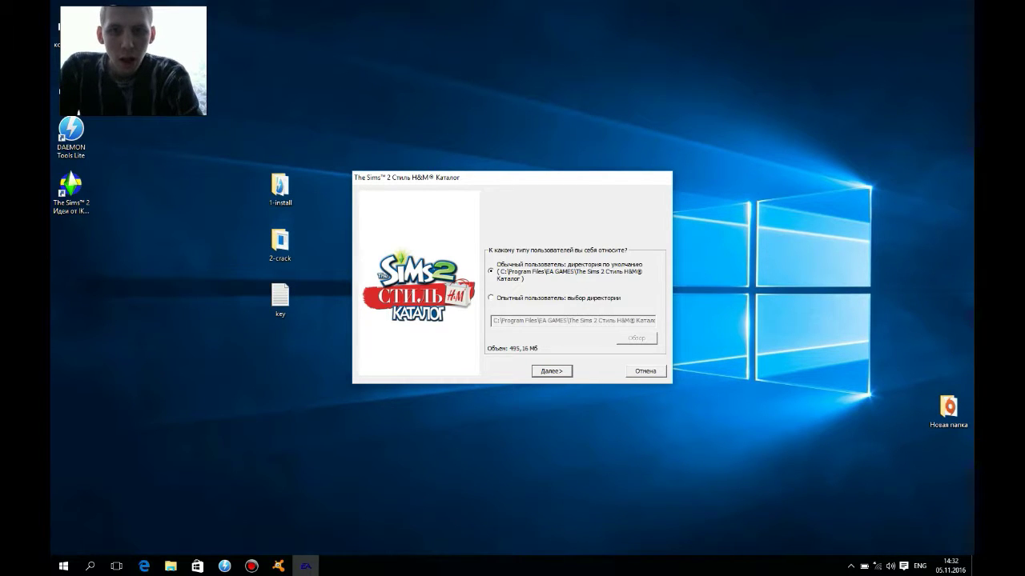
Start the installation with the default directory and postpone the Electronic Arts game registration
left_click_drag(503, 173, 487, 93)
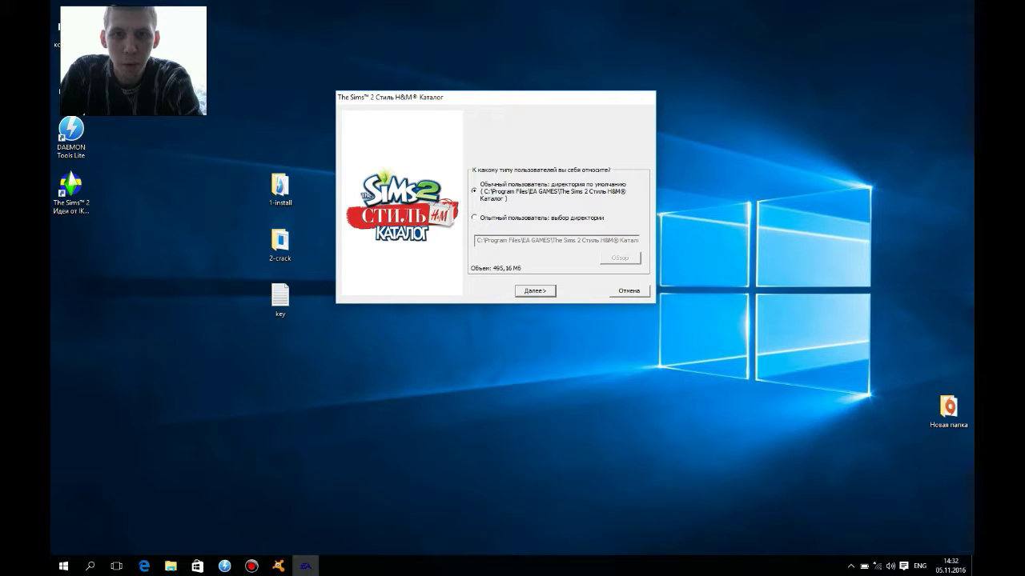
left_click_drag(479, 100, 488, 122)
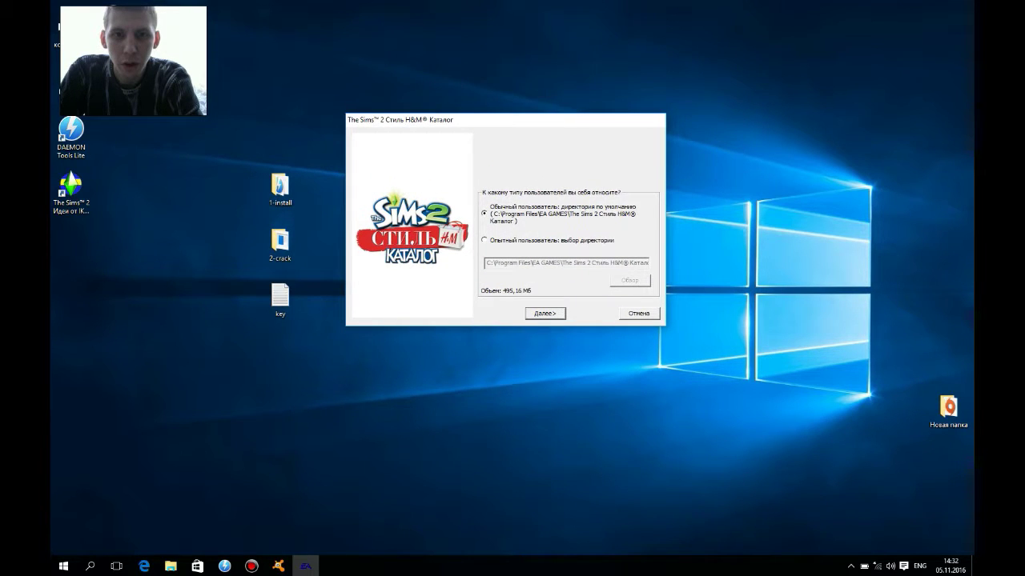
left_click(545, 314)
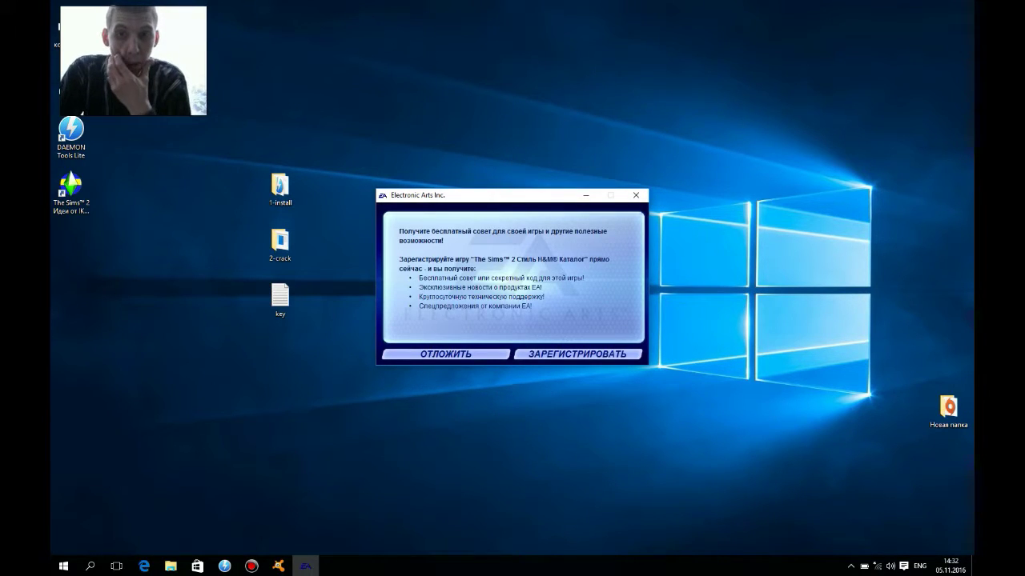
left_click(446, 354)
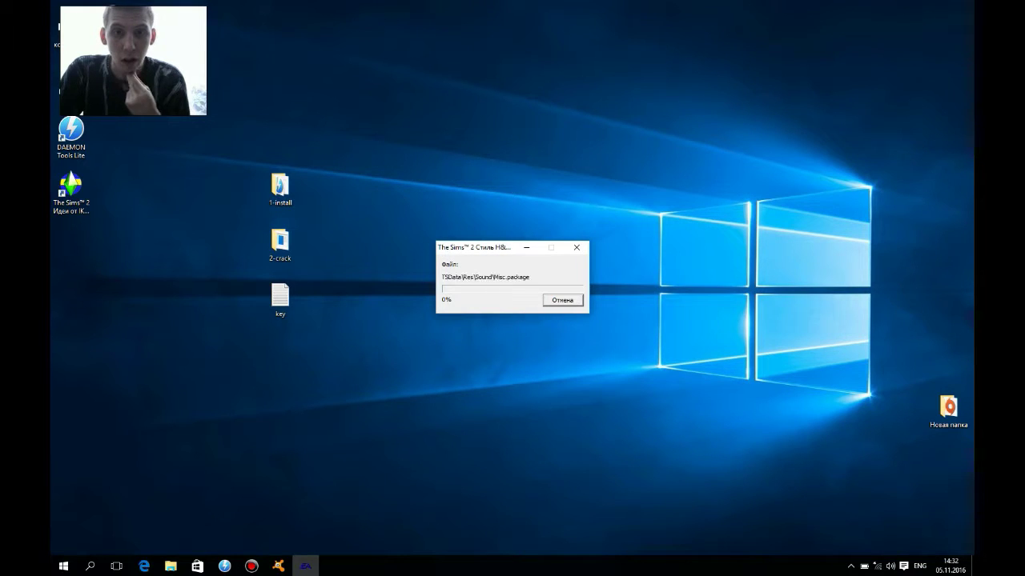
left_click_drag(462, 251, 458, 220)
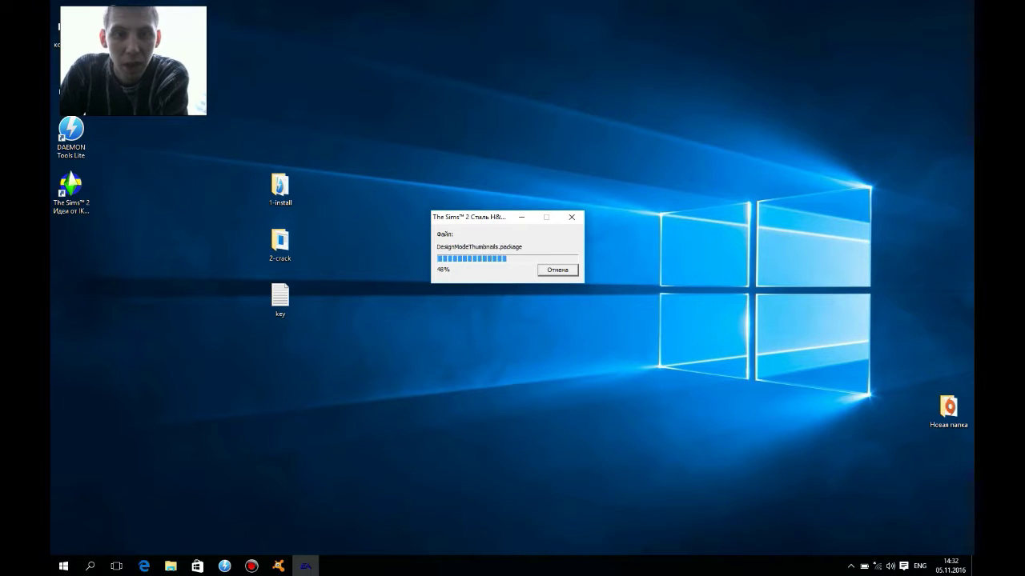
Rearrange the key file and the 1-install and 2-crack folders on the desktop, and open the 2-crack folder
left_click_drag(280, 296, 322, 76)
left_click_drag(279, 186, 364, 76)
left_click_drag(279, 240, 321, 186)
double_click(321, 185)
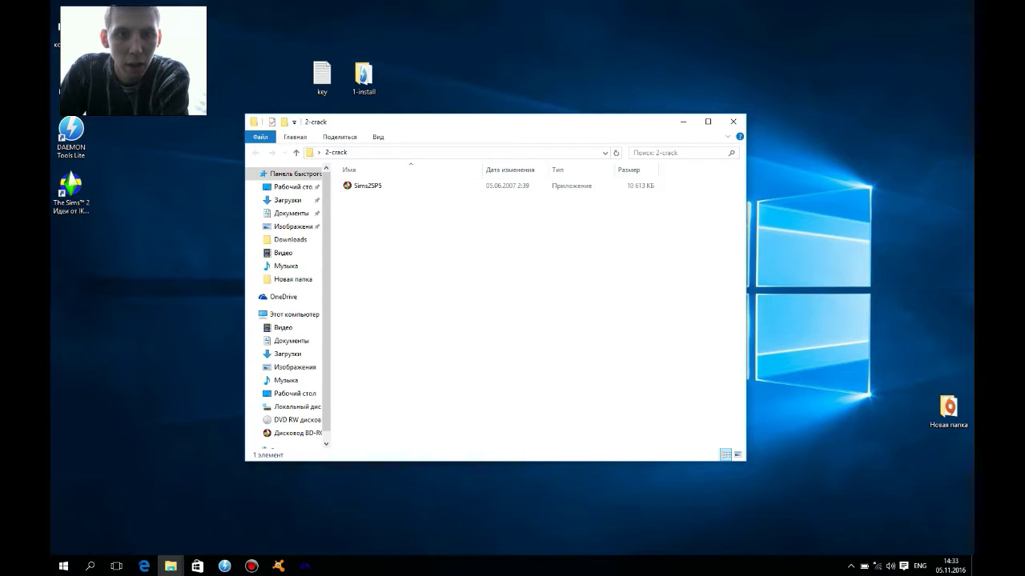
Copy the Sims2SP5 application from the 2-crack folder and minimize the folder window
left_click(368, 185)
right_click(358, 185)
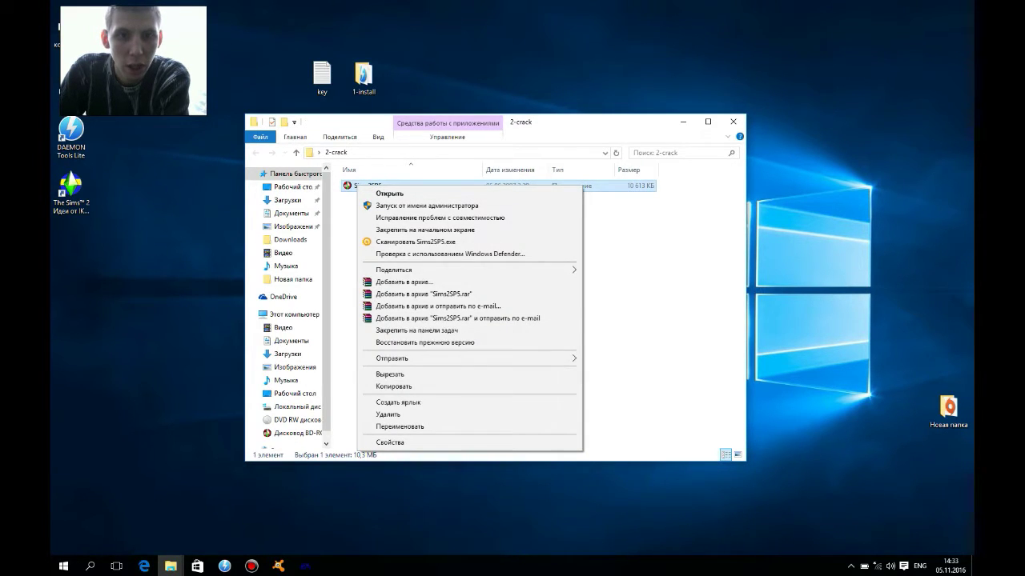
left_click(349, 185)
right_click(348, 184)
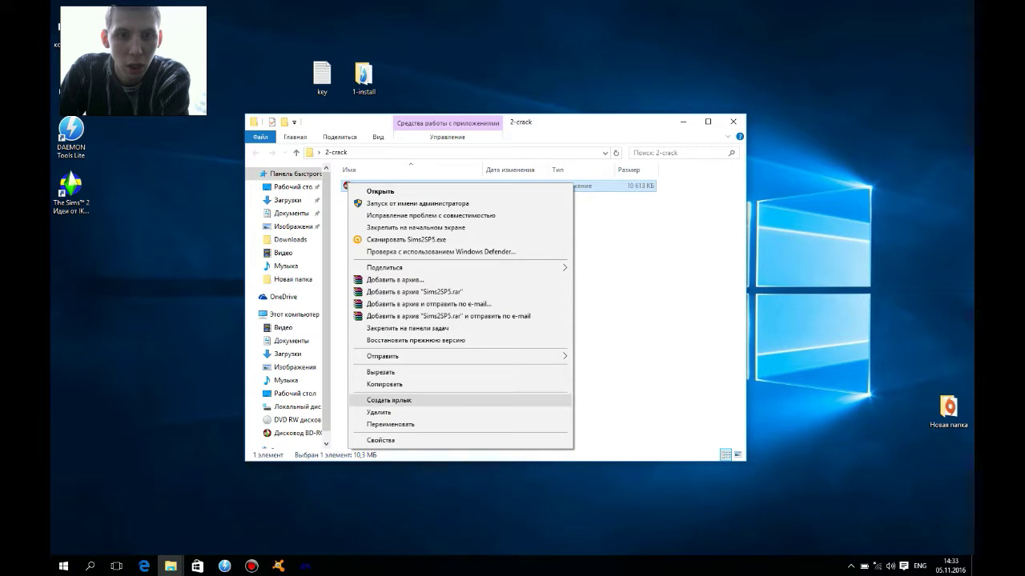
left_click(384, 384)
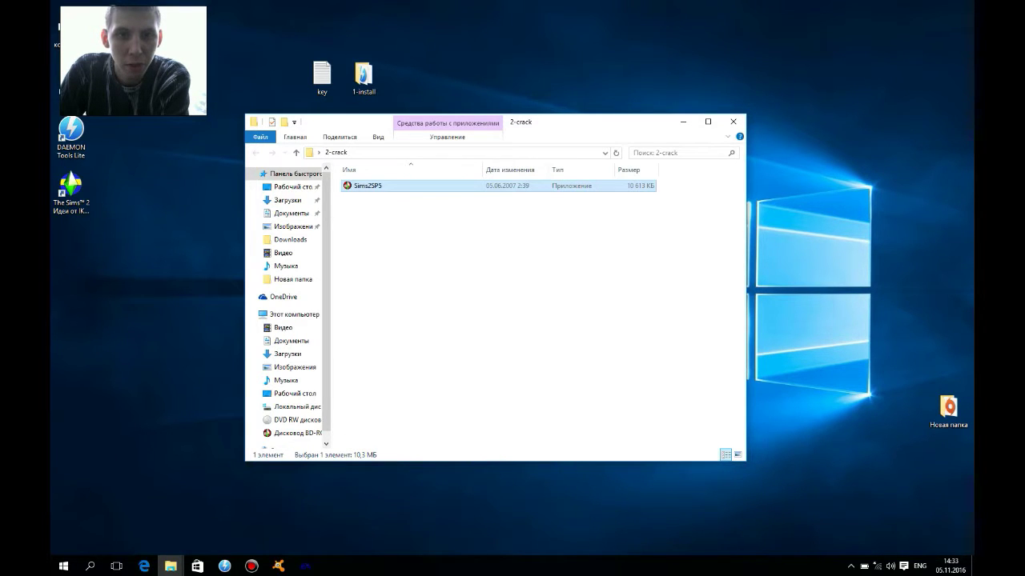
left_click(683, 122)
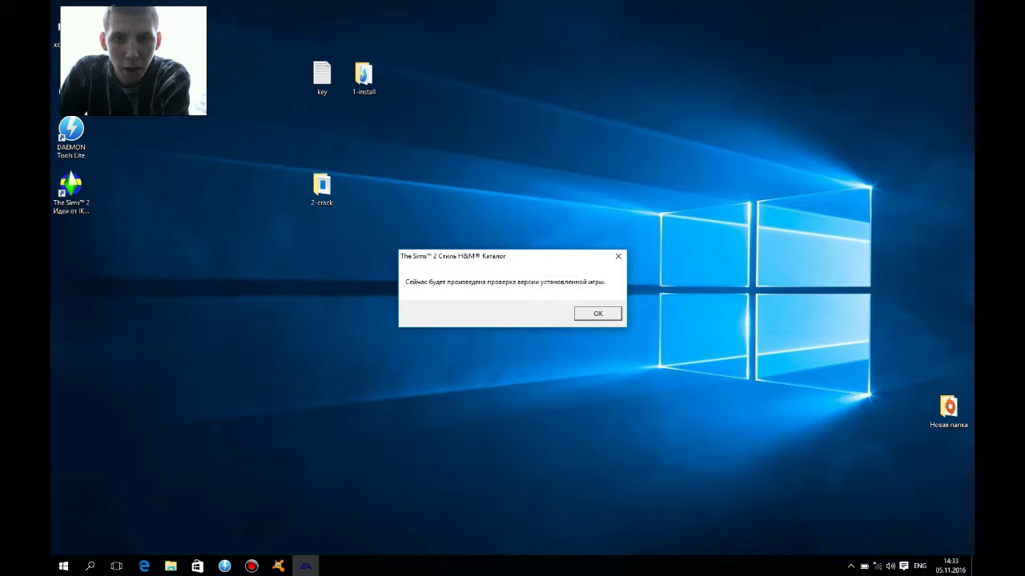
Accept the game version check and finish the installer with the Выход option, tidying the game shortcuts on the desktop
left_click(598, 313)
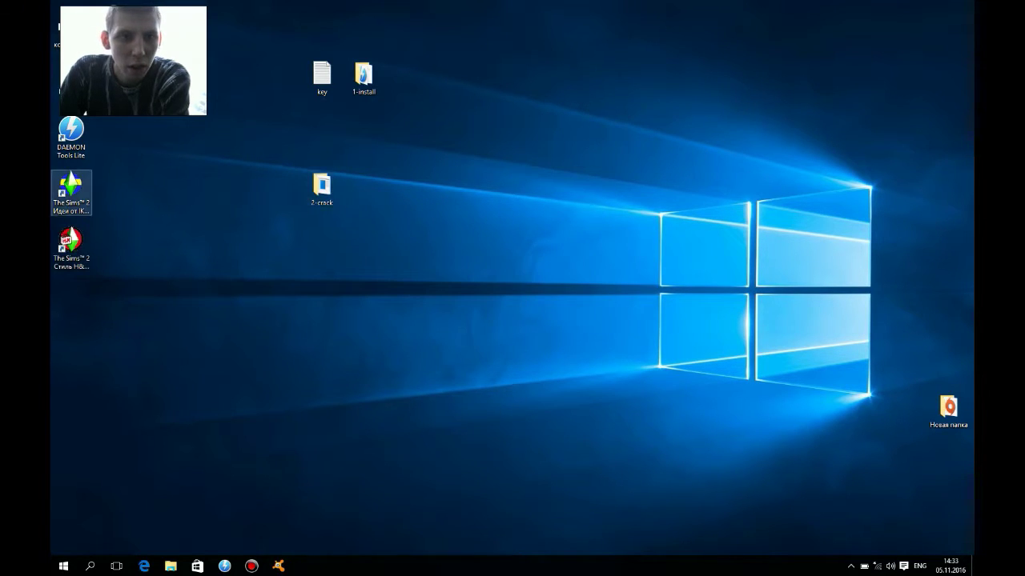
left_click_drag(118, 188, 73, 73)
left_click_drag(71, 242, 72, 187)
left_click(502, 256)
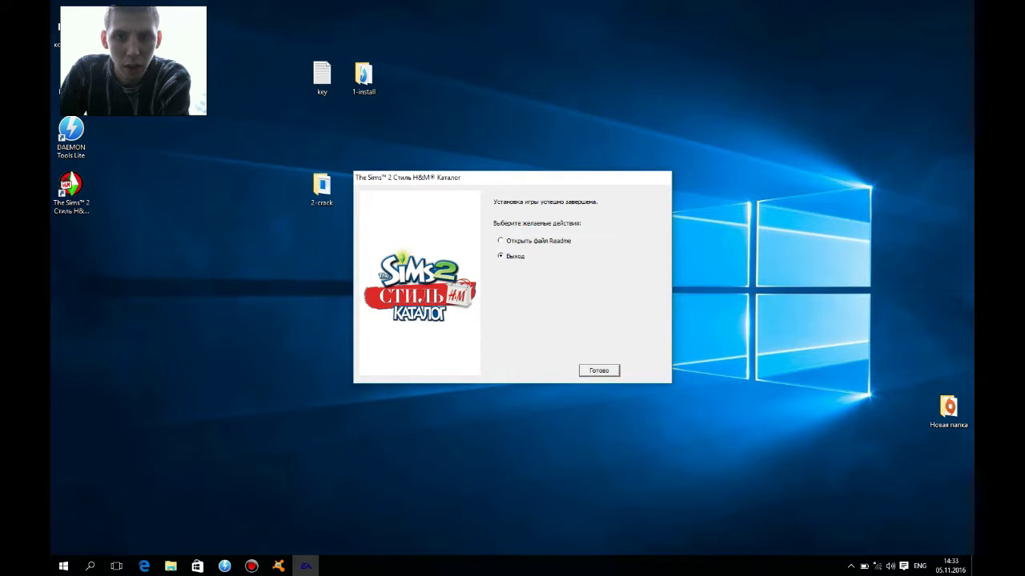
left_click(599, 370)
Delete the Sims 2 IKEA shortcut and reposition the H&M shortcut and 2-crack folder on the desktop
right_click(76, 81)
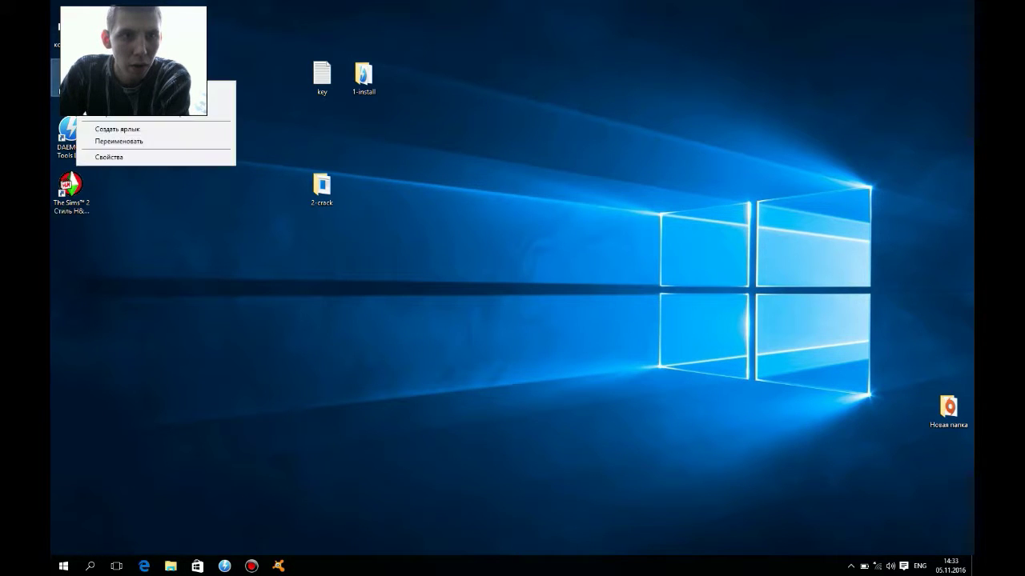
left_click(124, 101)
left_click(555, 327)
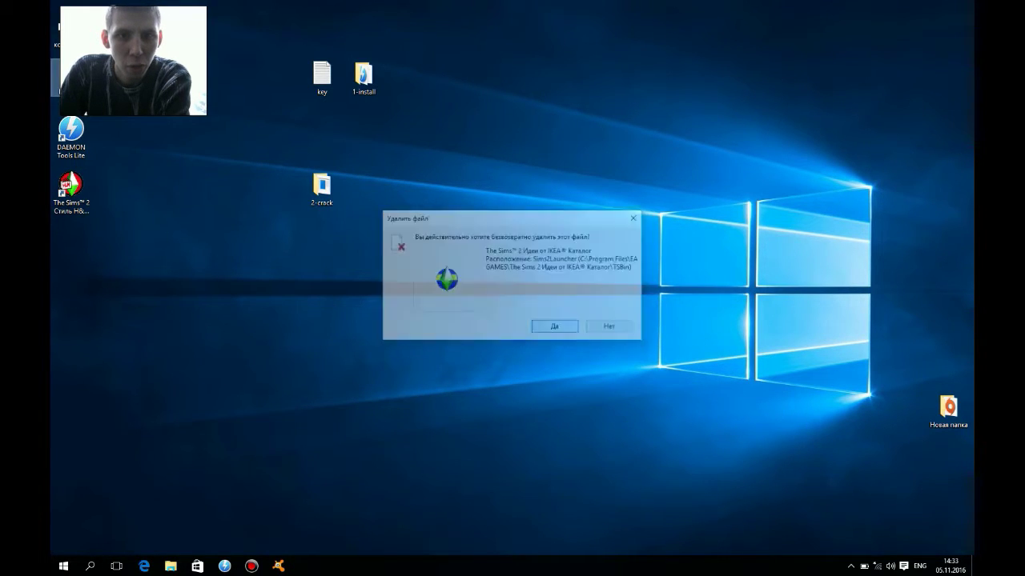
left_click_drag(71, 188, 405, 298)
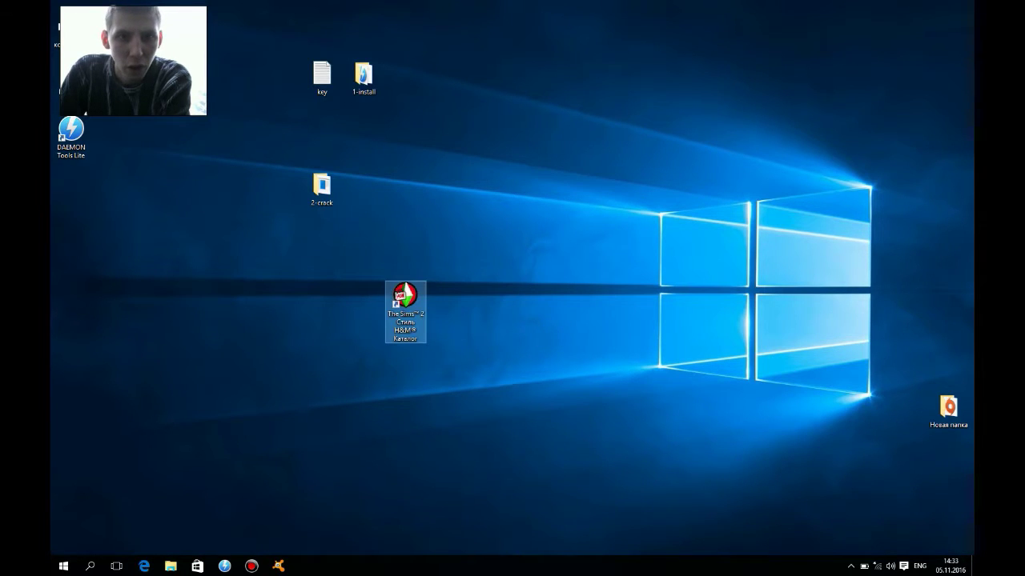
left_click_drag(322, 188, 405, 76)
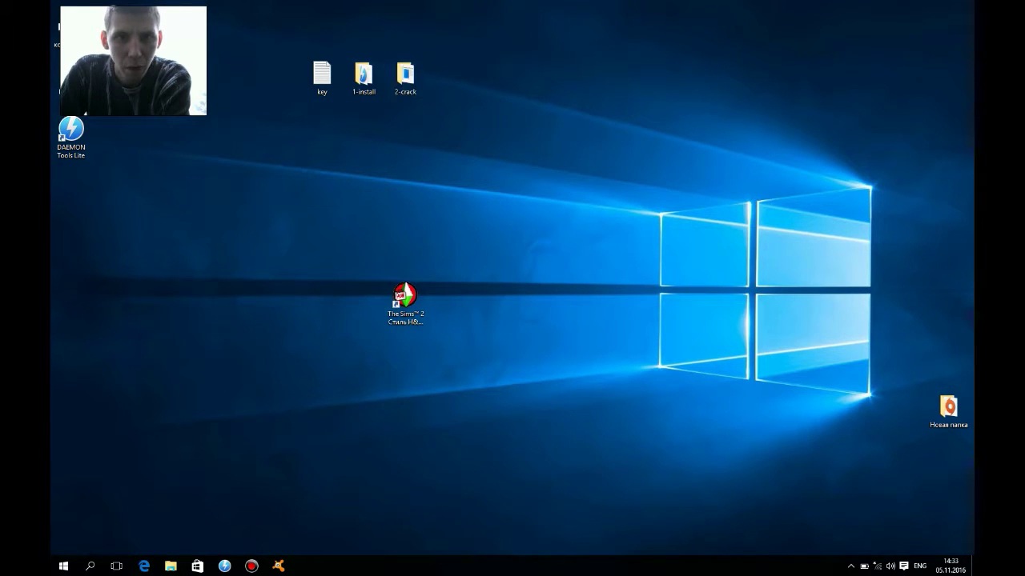
Paste the copied Sims2SP5 application into the H&M shortcut's TSBin folder, replacing the existing file with administrator rights
right_click(405, 304)
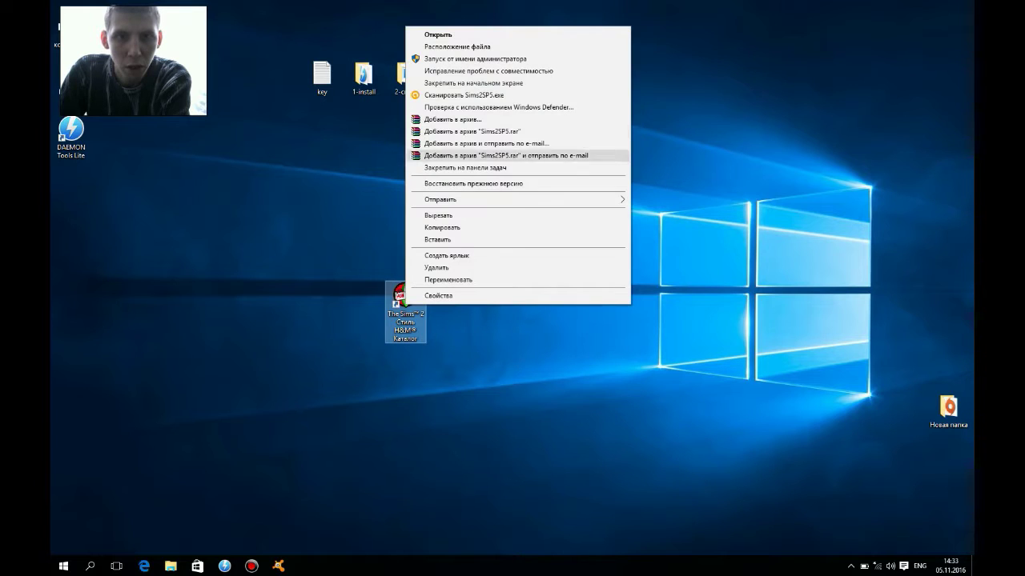
left_click(457, 46)
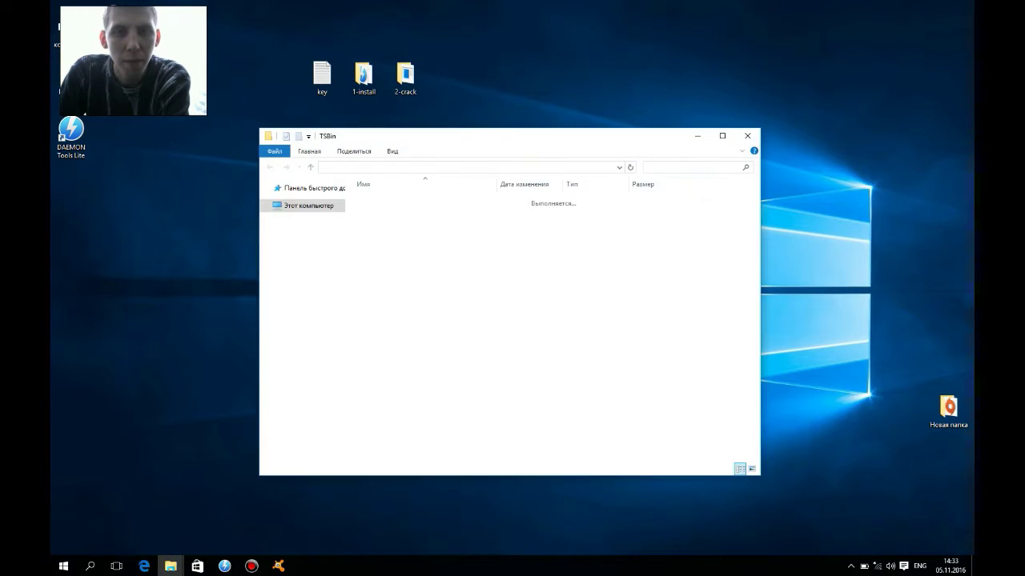
right_click(441, 358)
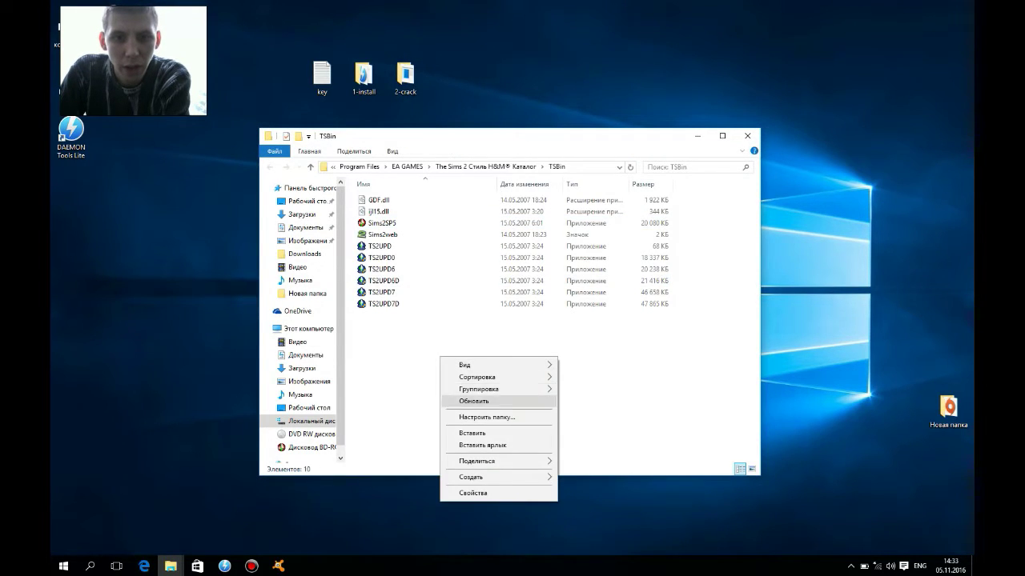
left_click(472, 433)
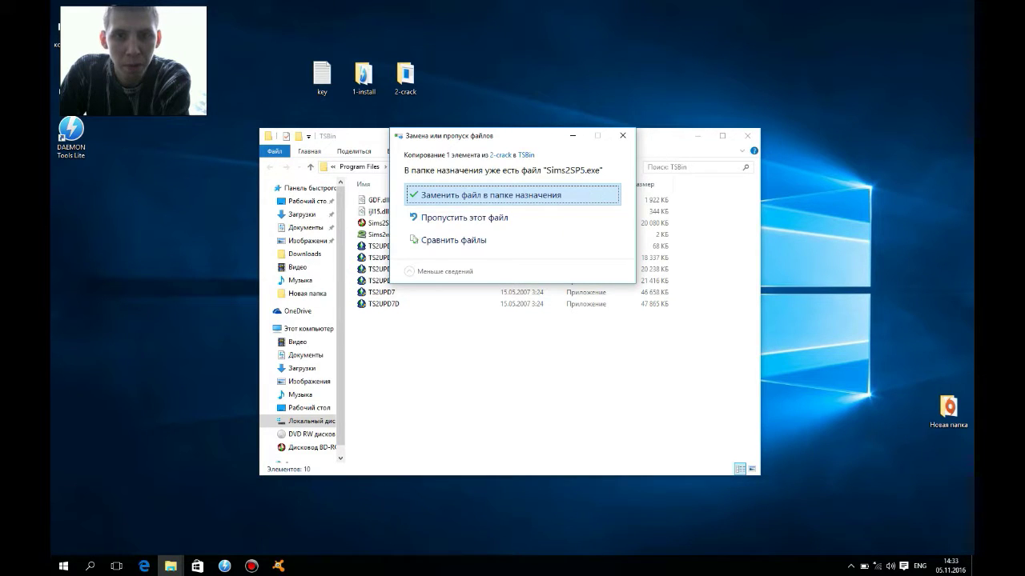
left_click(491, 195)
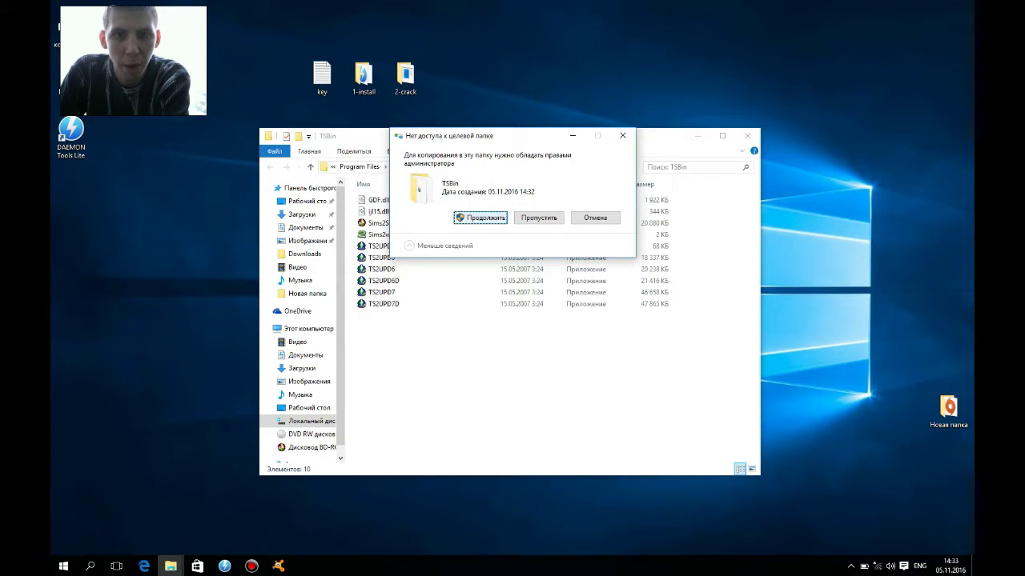
left_click(481, 218)
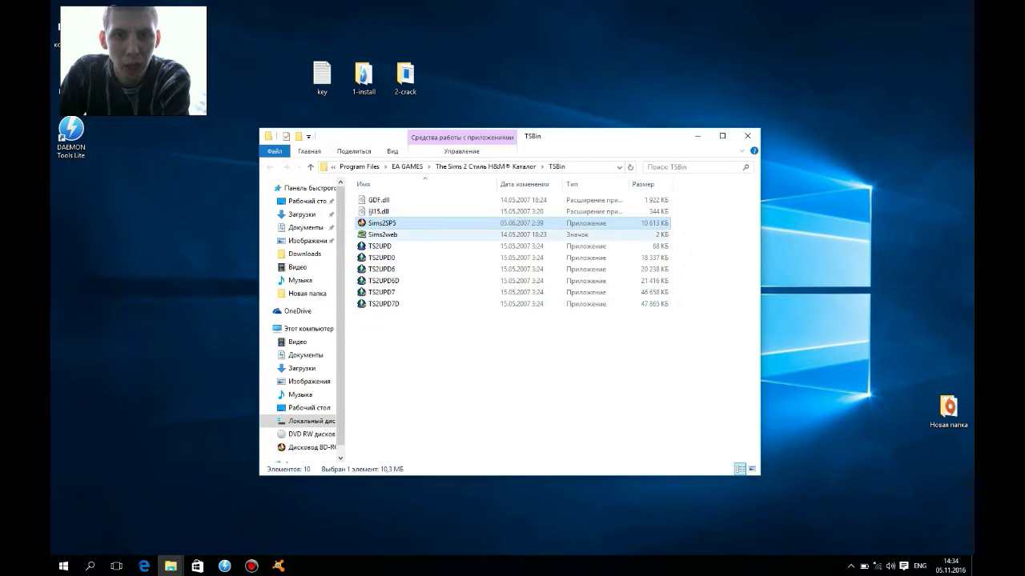
Paste the Sims2SP5 application into the parent folder The Sims 2 Стиль H&M Каталог with administrator rights, and close the window
left_click(488, 167)
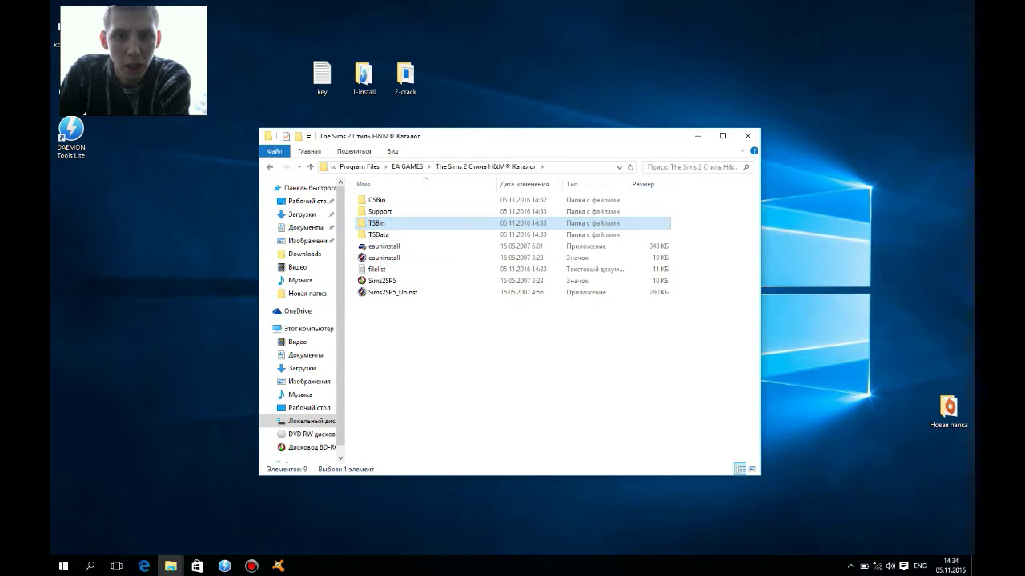
right_click(422, 351)
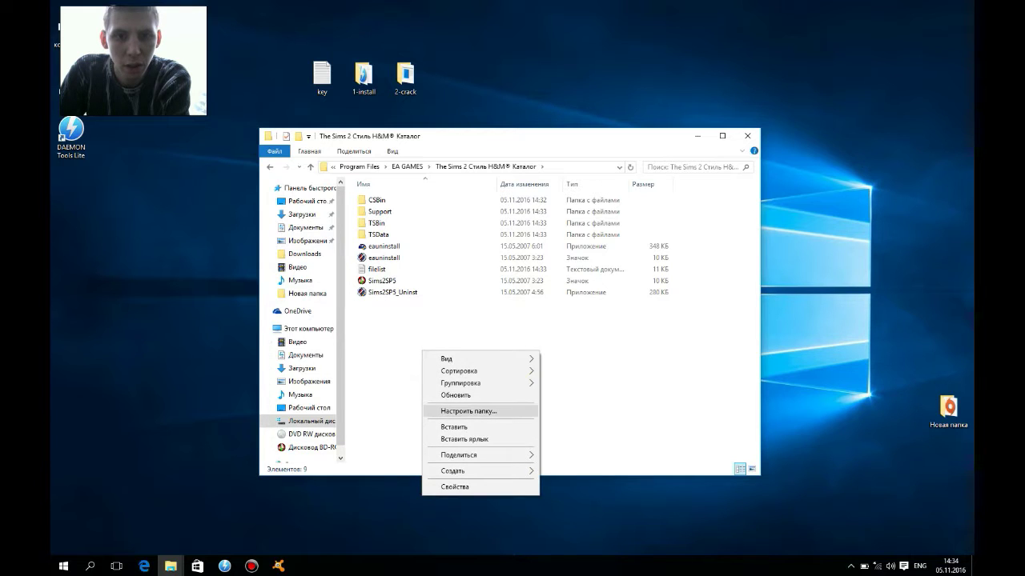
left_click(454, 427)
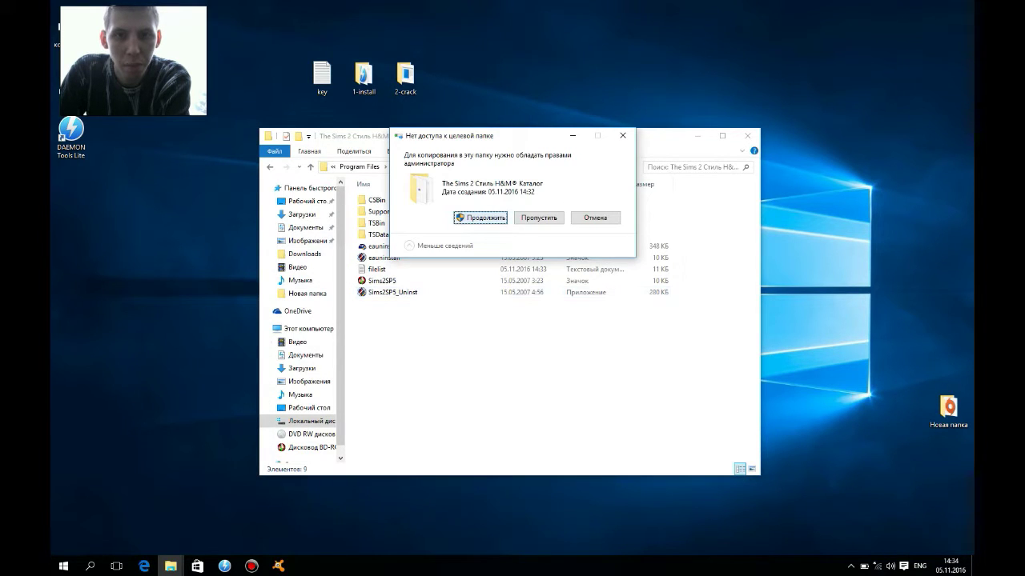
left_click(480, 218)
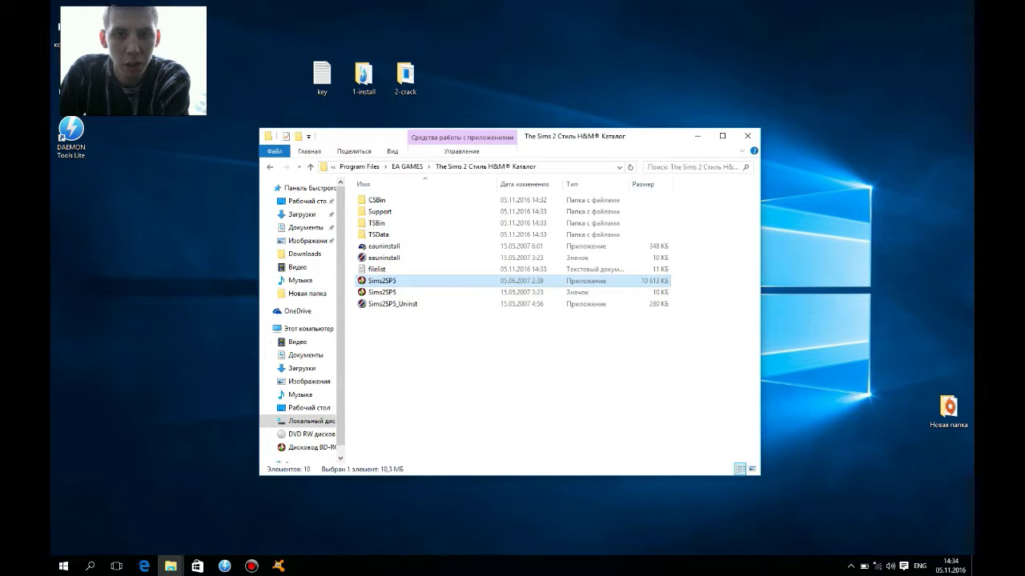
left_click(489, 368)
left_click(748, 136)
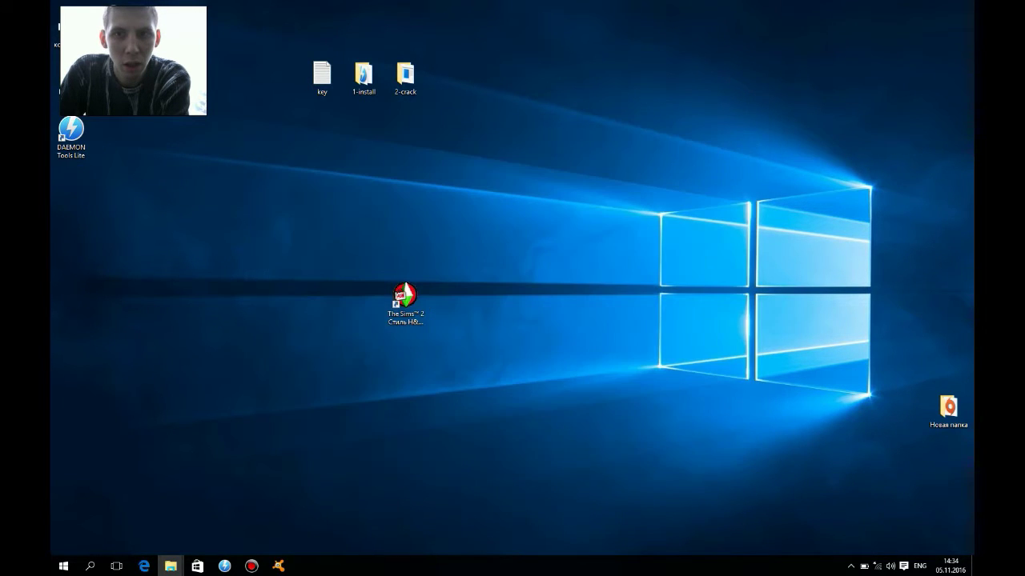
Try to launch The Sims 2 Стиль H&M Каталог from its desktop shortcut and dismiss the message
left_click_drag(480, 204, 303, 399)
left_click(297, 353)
left_click(308, 384)
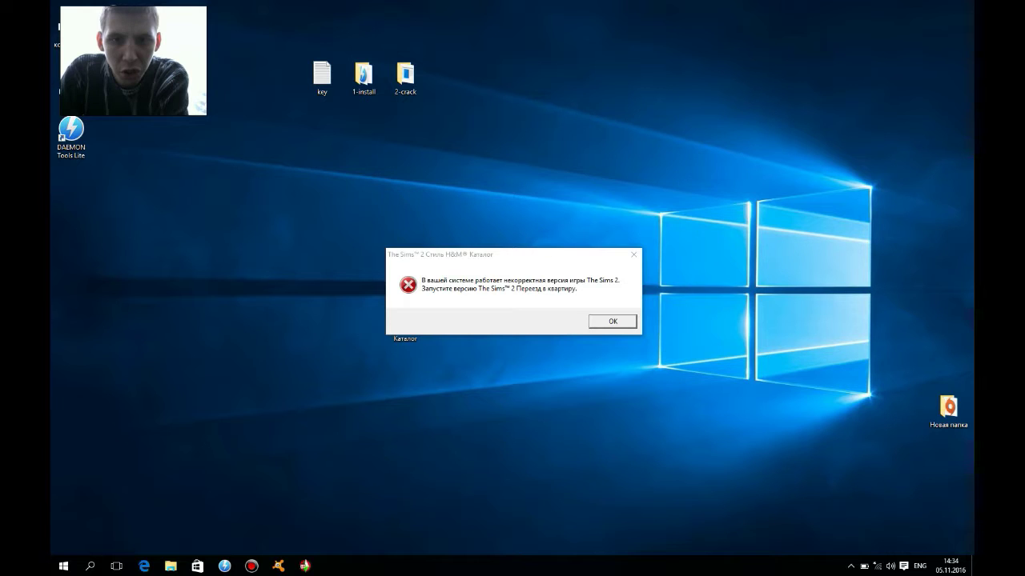
left_click(613, 321)
left_click_drag(449, 266, 340, 333)
mouse_move(340, 247)
left_mouse_down()
mouse_move(447, 363)
mouse_move(436, 351)
mouse_move(439, 365)
left_mouse_up()
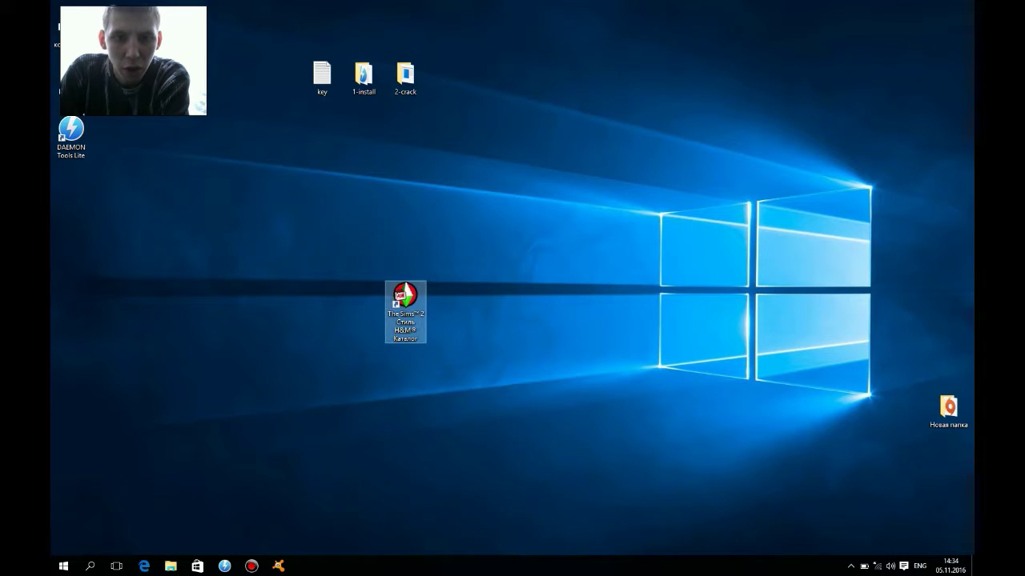
Move the H&M shortcut to another spot on the desktop and look over the programs listed in Start
left_click_drag(405, 297, 447, 240)
left_click(63, 566)
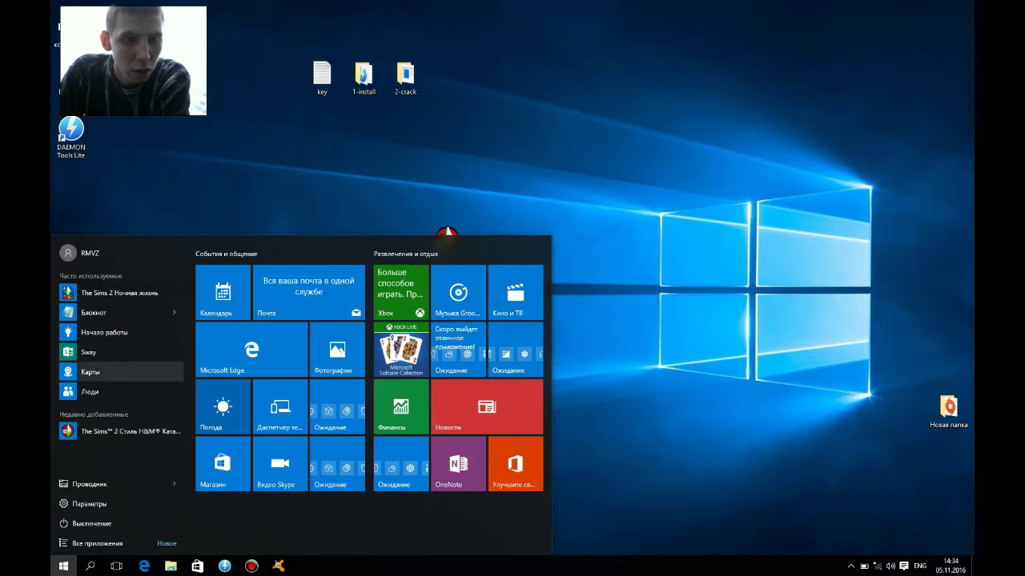
left_click_drag(447, 234, 447, 238)
Open the H&M shortcut's file location and go up to the folder The Sims 2 Стиль H&M Каталог
right_click(443, 249)
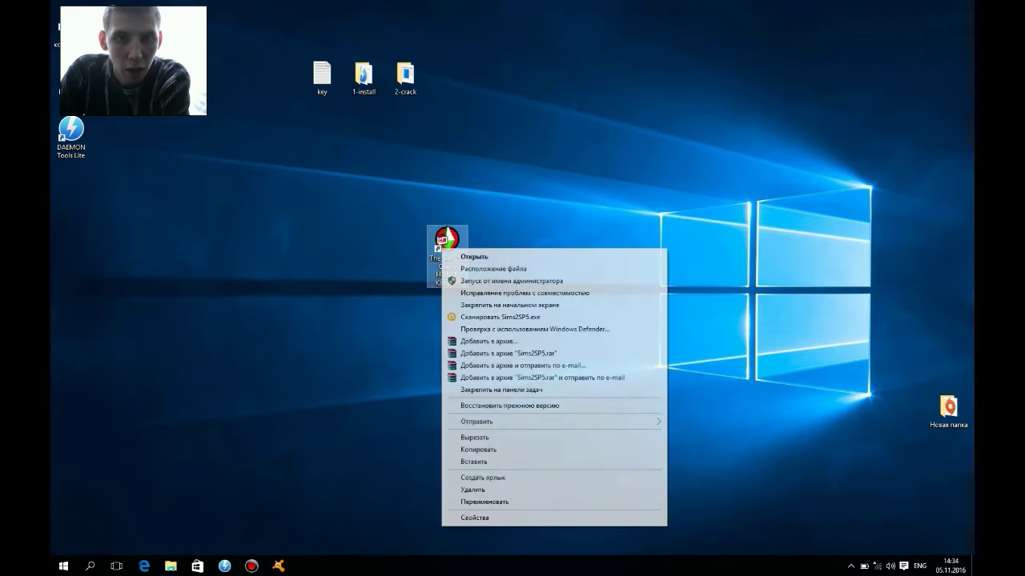
left_click(480, 269)
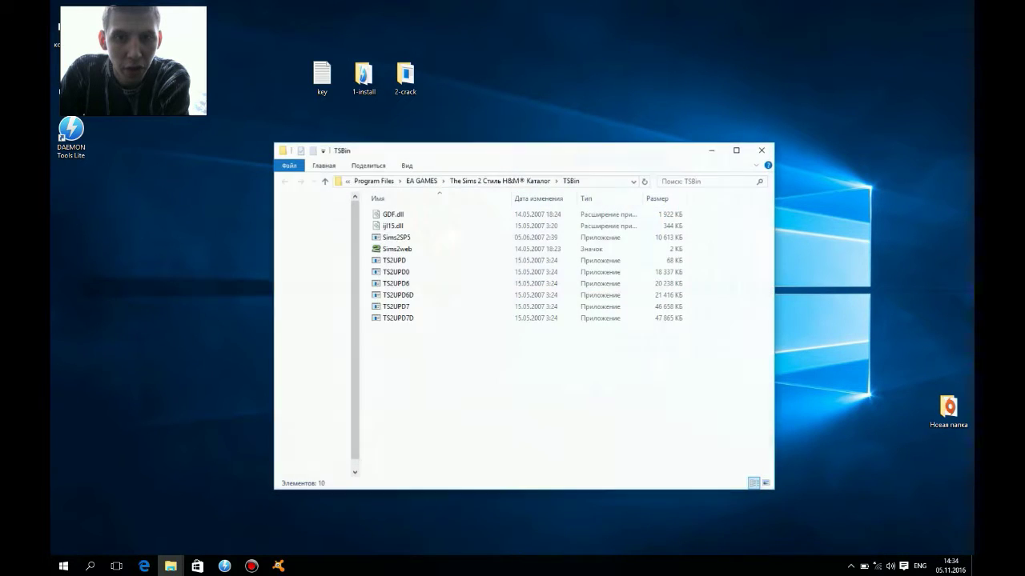
left_click(502, 181)
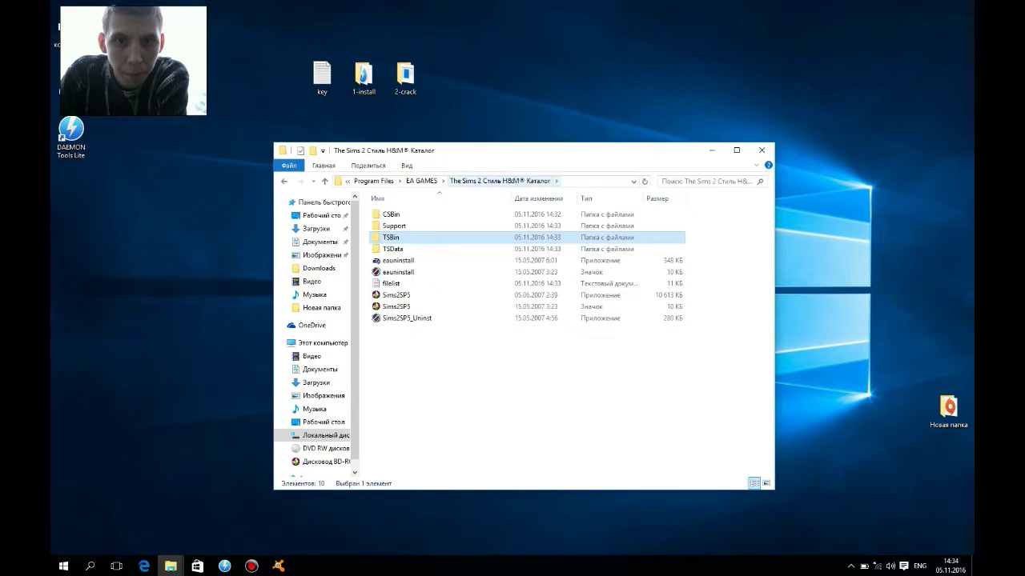
Browse the H&M pack folder and its TSBin subfolder during the update, and point out the TS2UPD updater applications
left_click(421, 181)
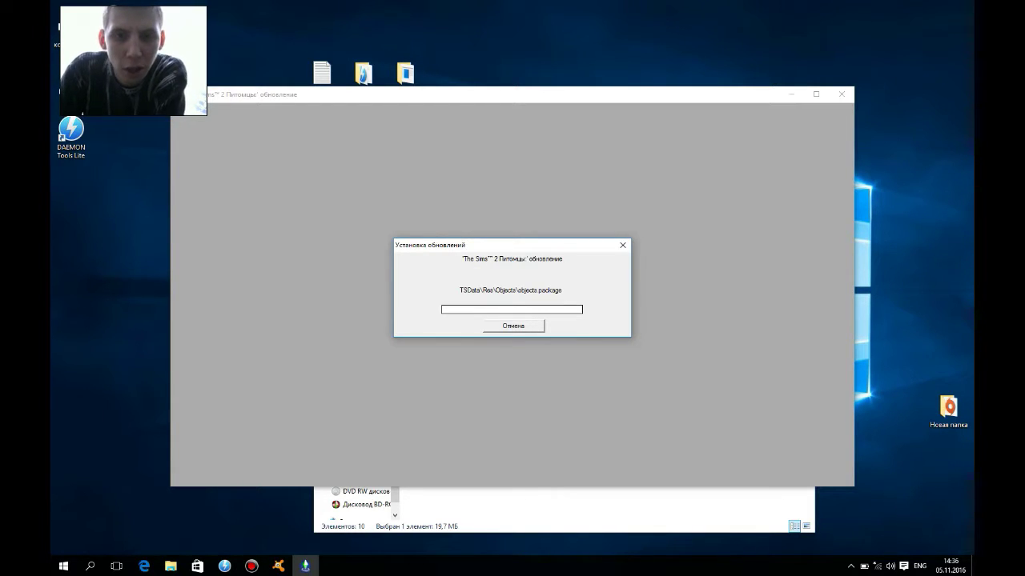
left_click(576, 505)
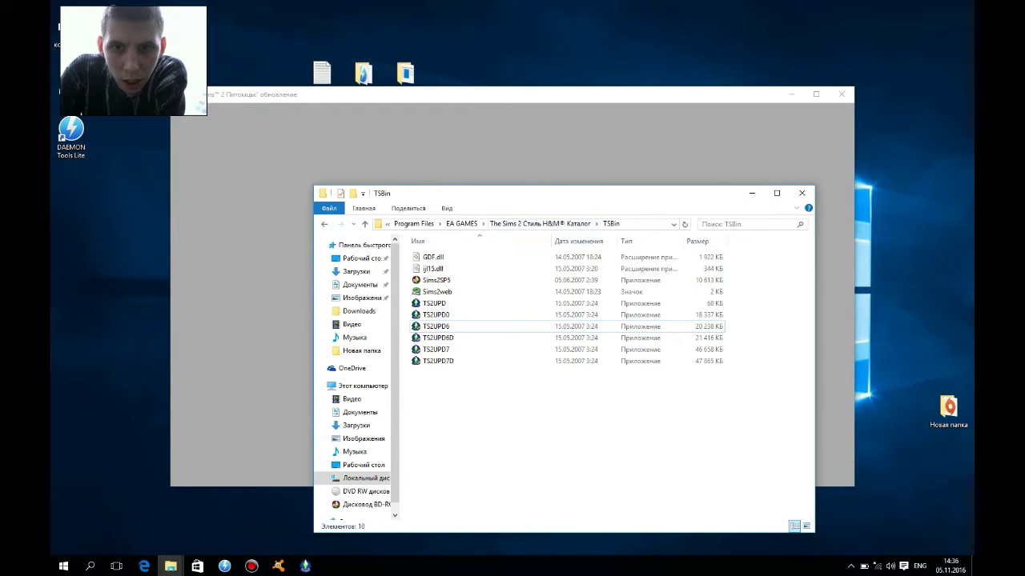
left_click(541, 224)
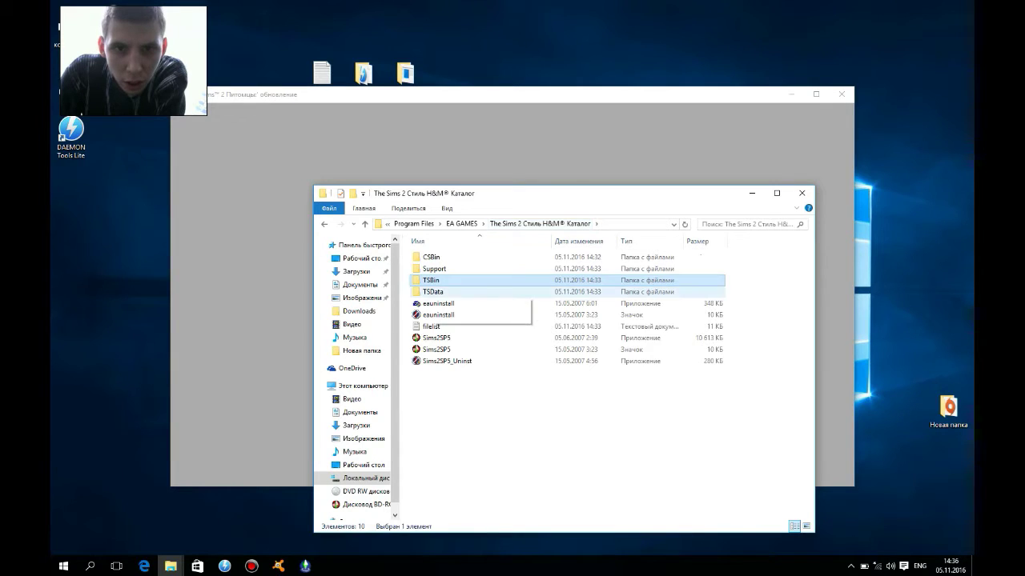
double_click(432, 280)
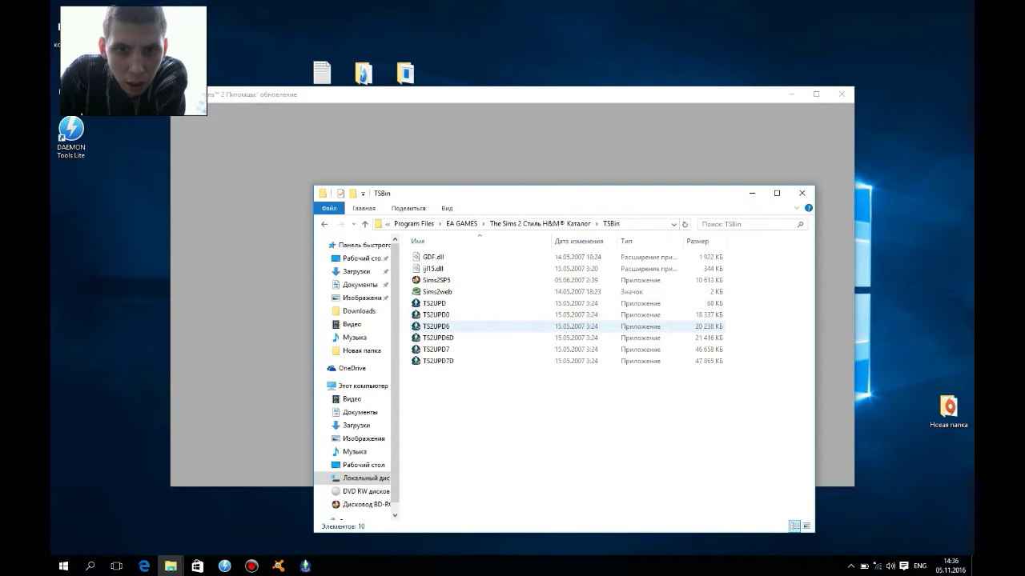
left_click_drag(469, 391, 427, 304)
left_click(512, 148)
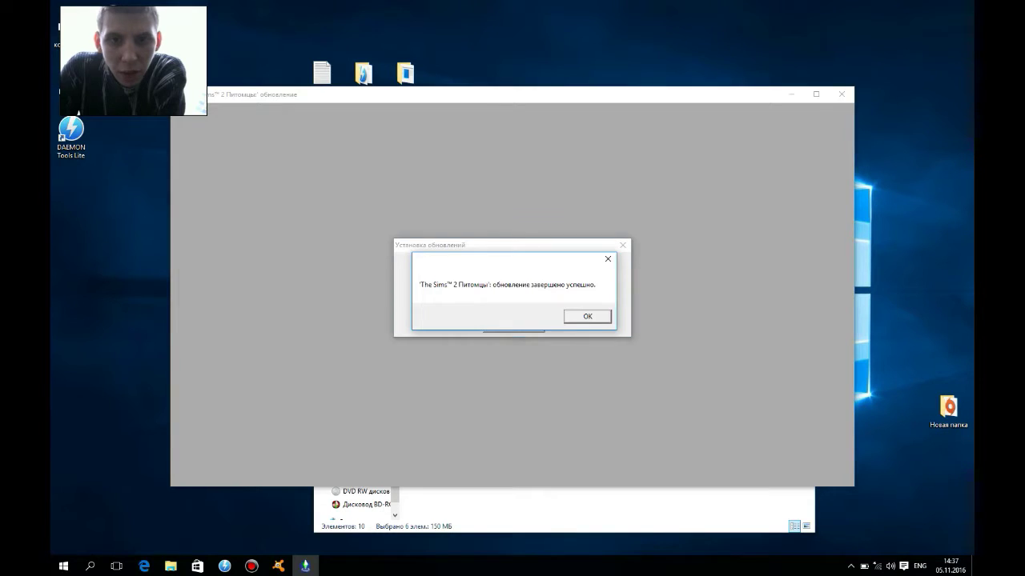
Close the finished The Sims 2 Питомцы update, run the TS2UPD6D updater from TSBin, and dismiss its message
left_click(587, 316)
left_click(544, 338)
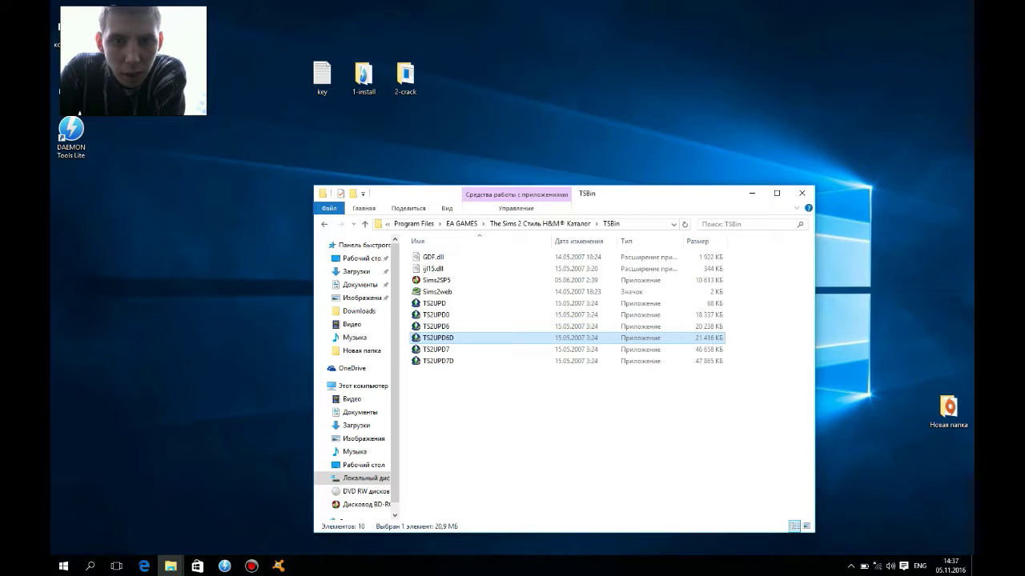
key("Return")
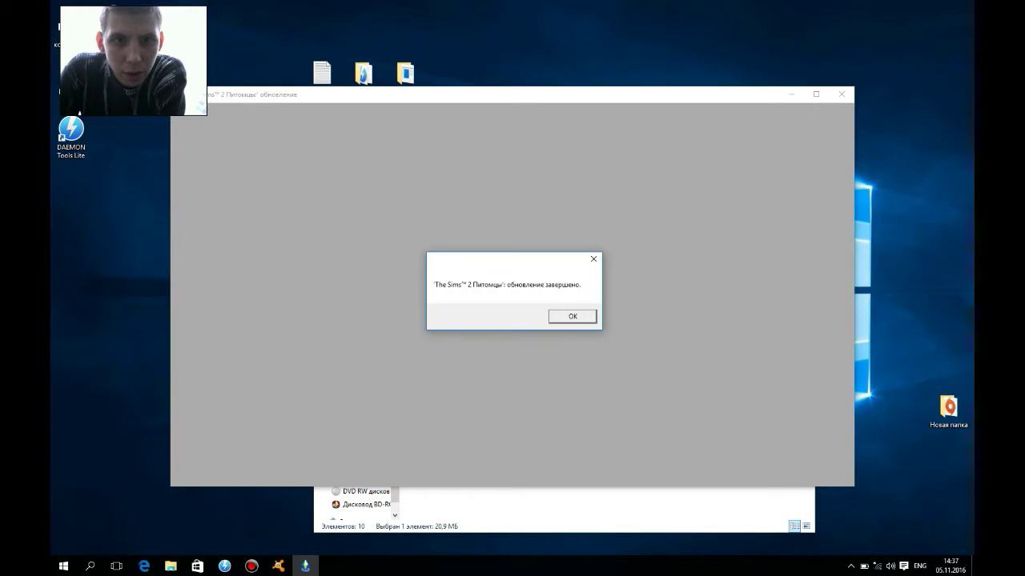
key("Return")
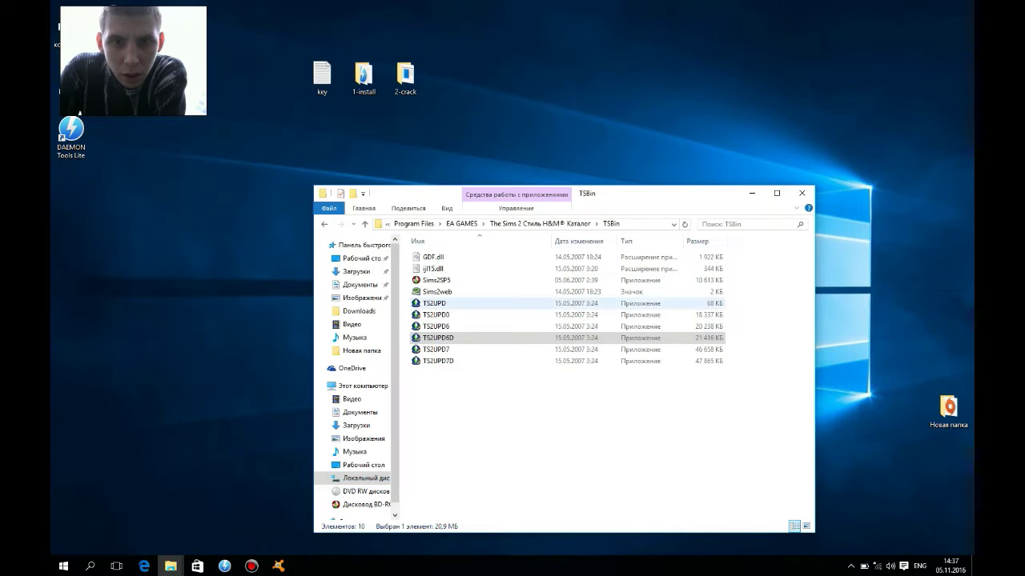
Run the TS2UPD7 updater from the H&M pack's TSBin folder and dismiss its message
left_click(437, 349)
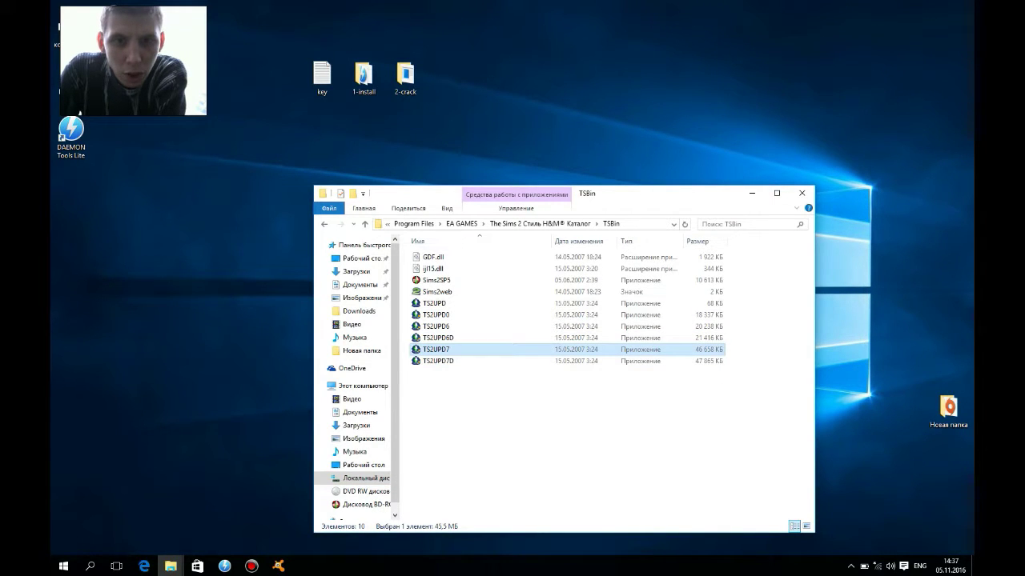
key("Return")
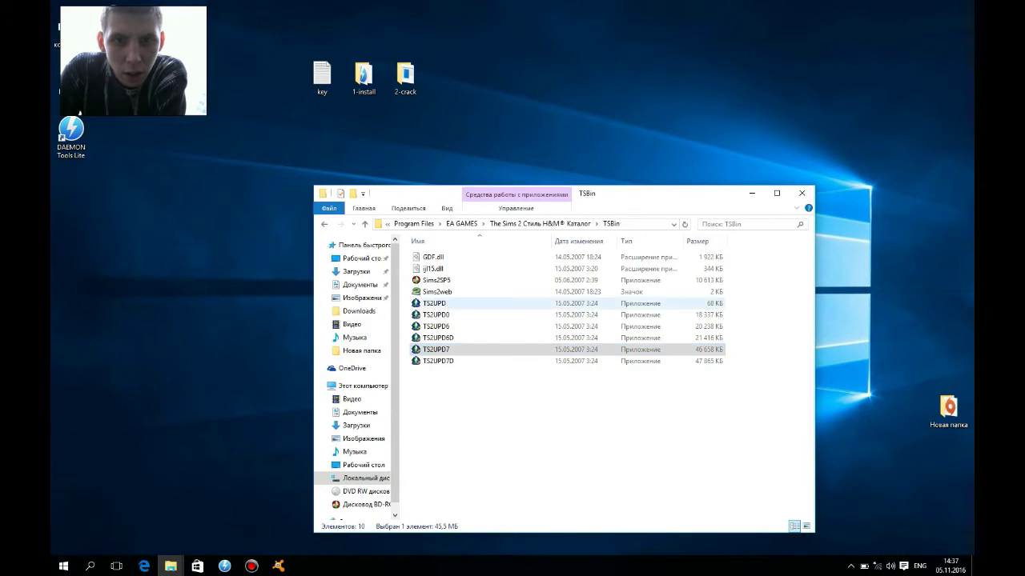
key("Return")
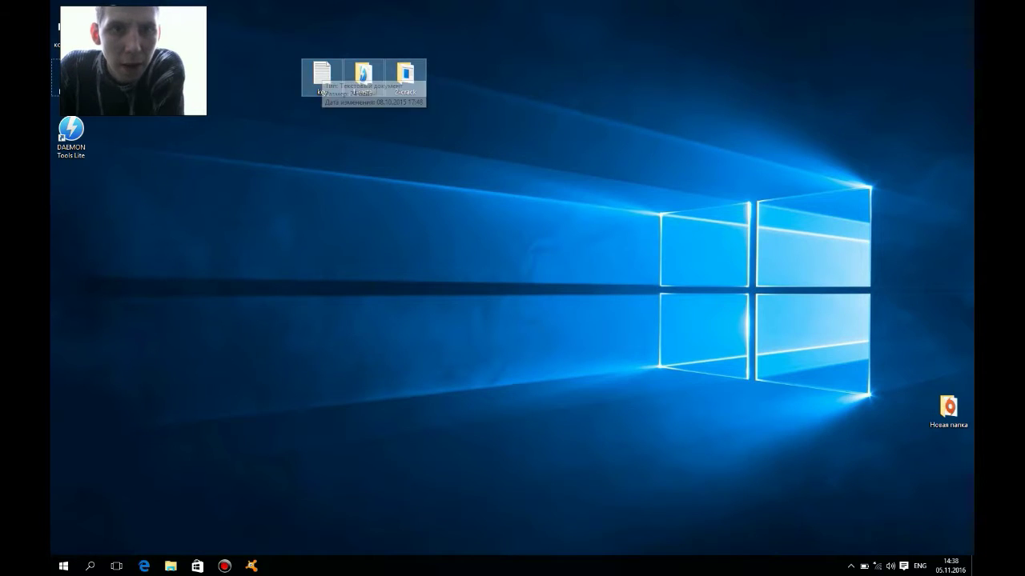
Move key, 1-install and 2-crack from the desktop to the Recycle Bin, and empty the bin
left_click_drag(282, 32, 453, 125)
left_click_drag(405, 78, 69, 74)
right_click(71, 71)
left_click(112, 89)
left_click(555, 292)
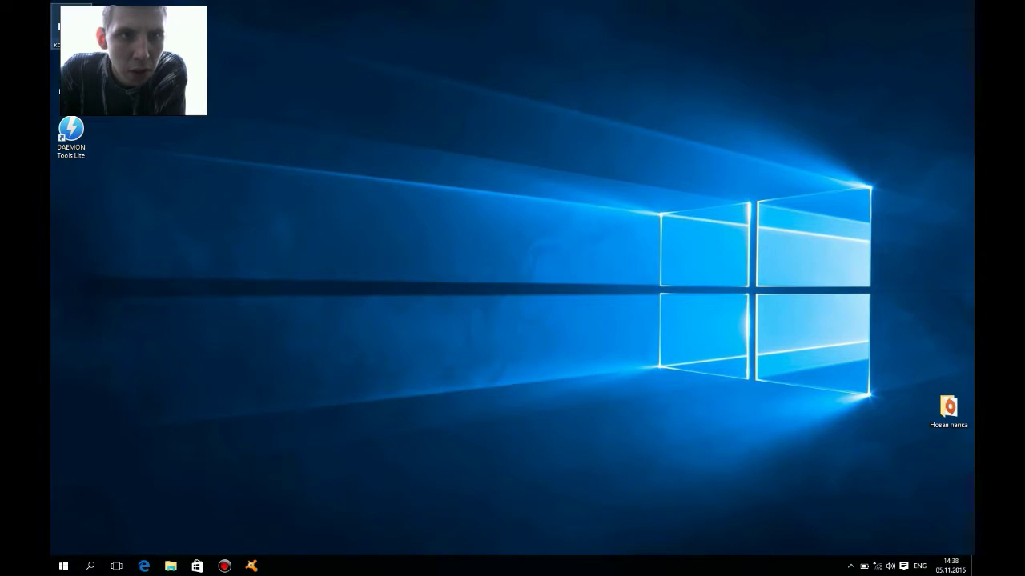
Open the folder The Sims 2 Переезд в квартиру under Program Files\EA GAMES on the C: drive
double_click(71, 27)
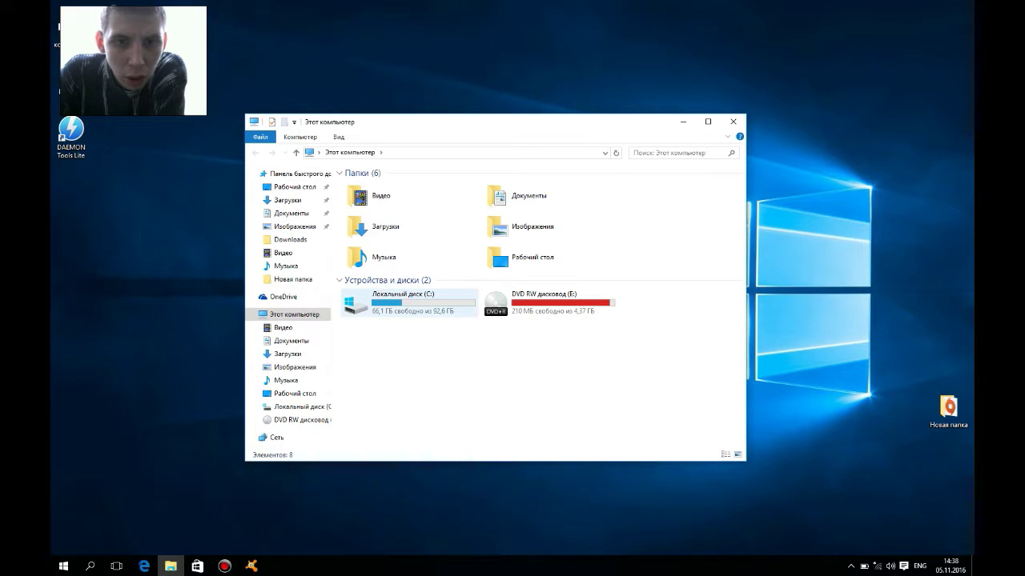
double_click(416, 304)
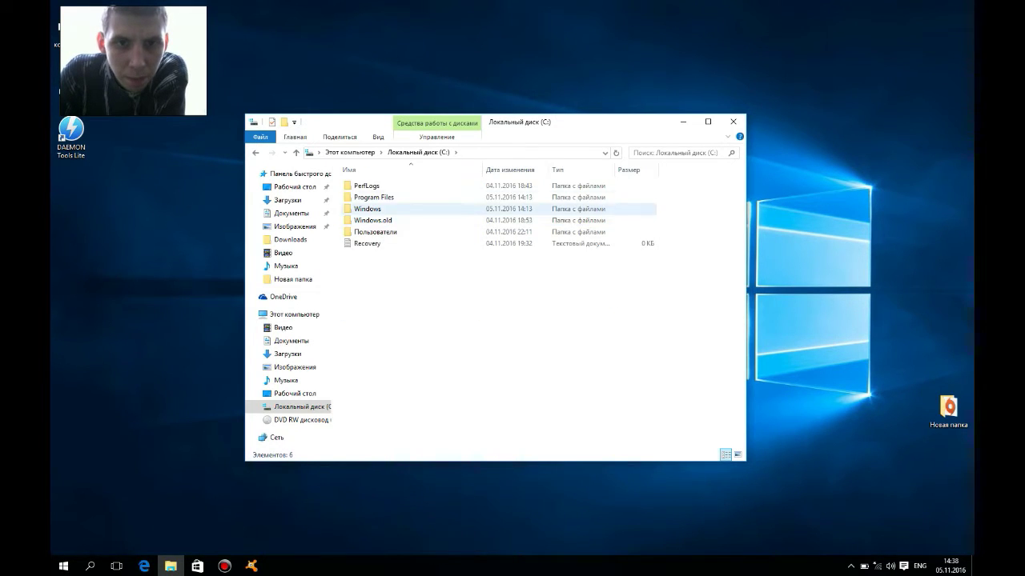
double_click(374, 197)
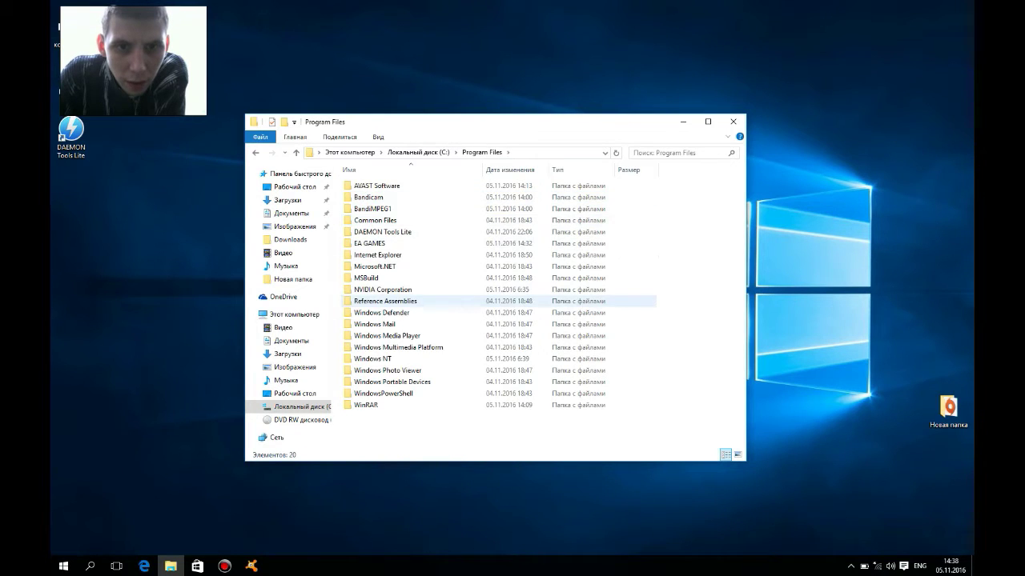
double_click(369, 243)
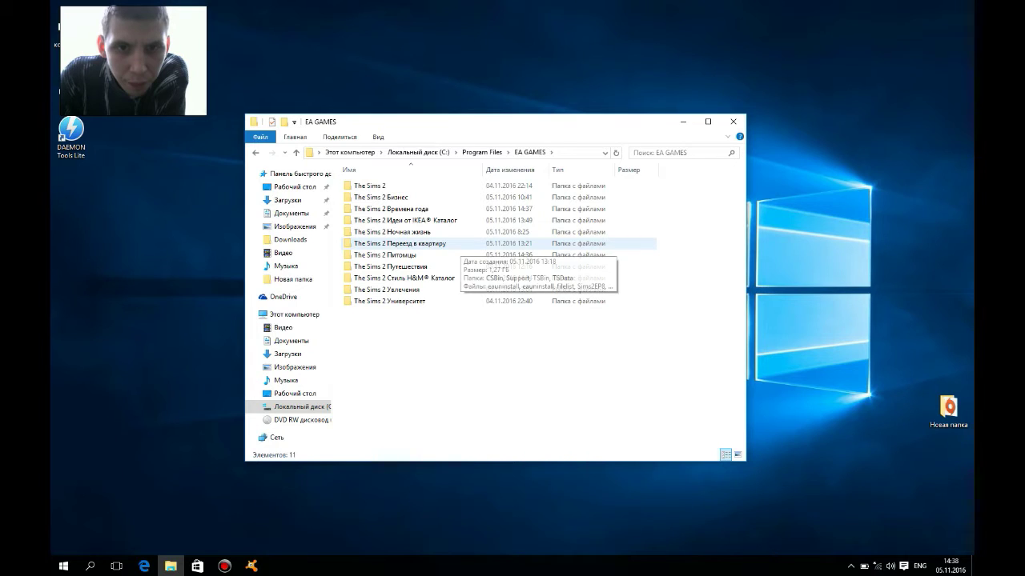
double_click(449, 242)
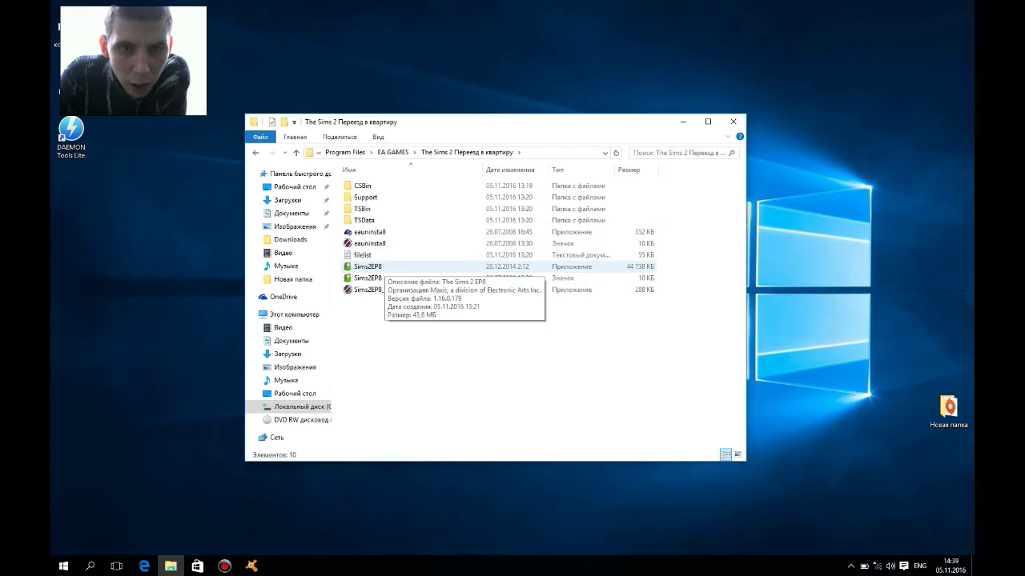
Examine the Sims2EP8 application and the neighbouring files in the Переезд в квартиру folder
left_click(369, 267)
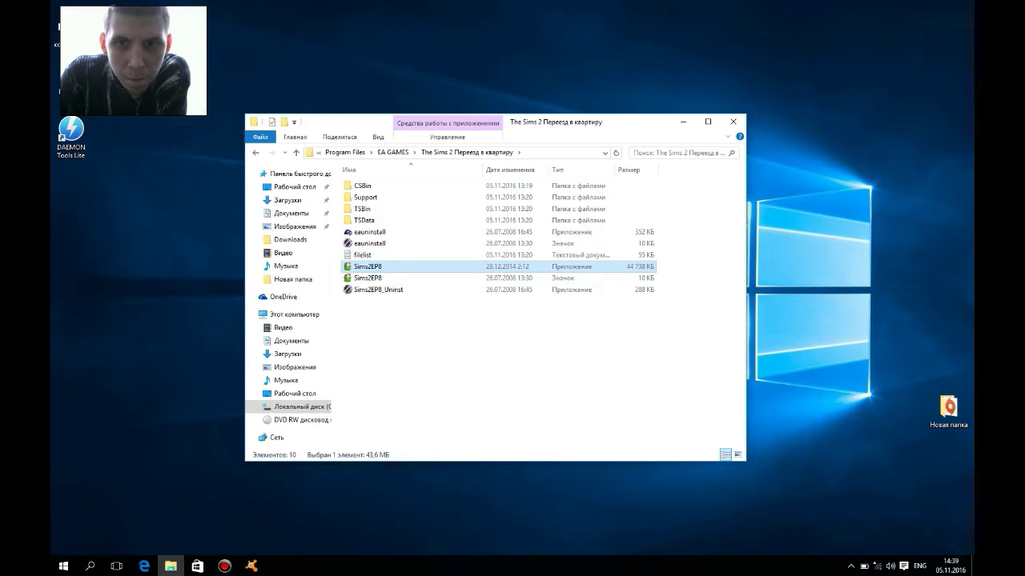
left_click_drag(496, 350, 366, 187)
left_click(424, 332)
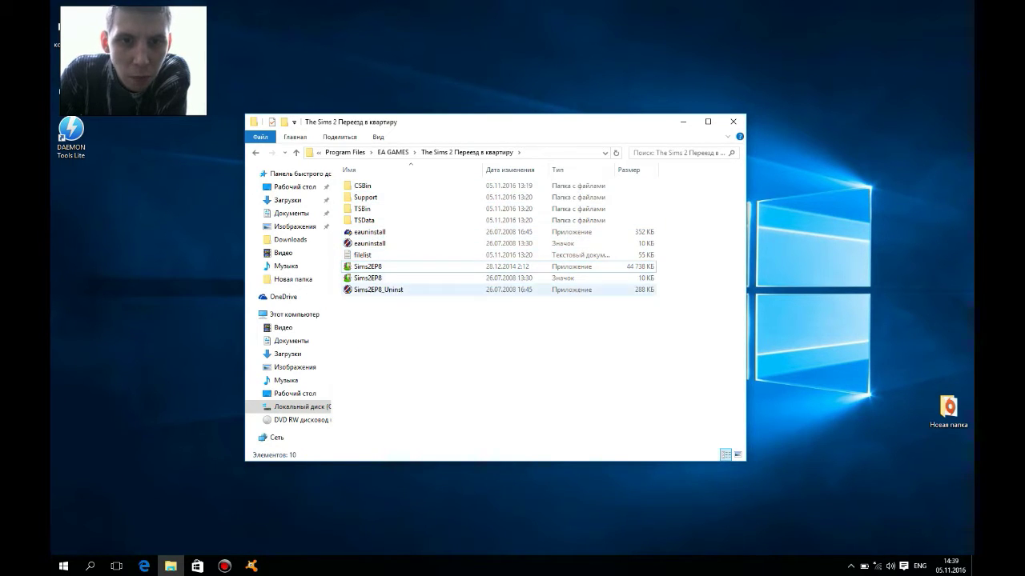
left_click(618, 341)
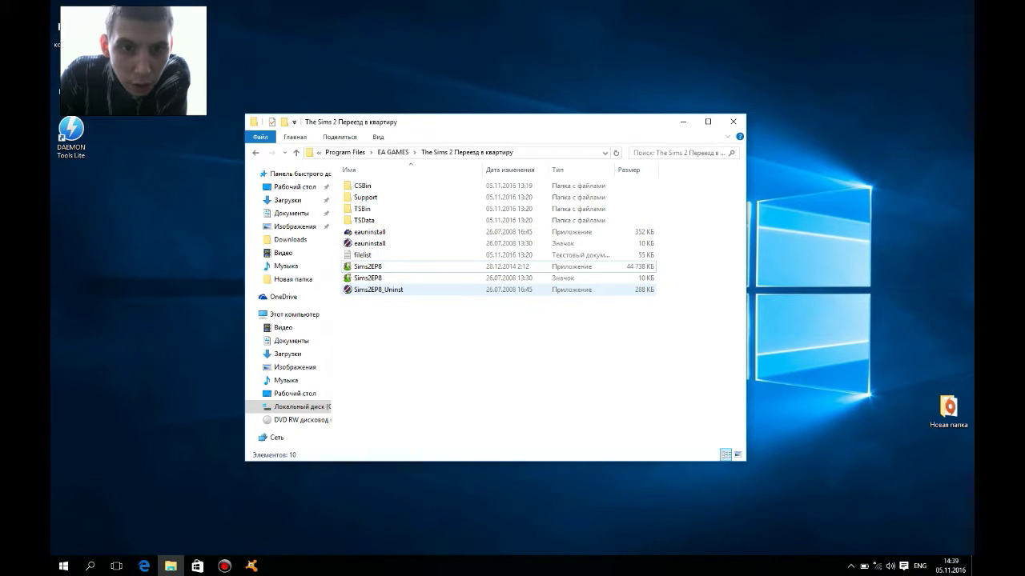
left_click(372, 278)
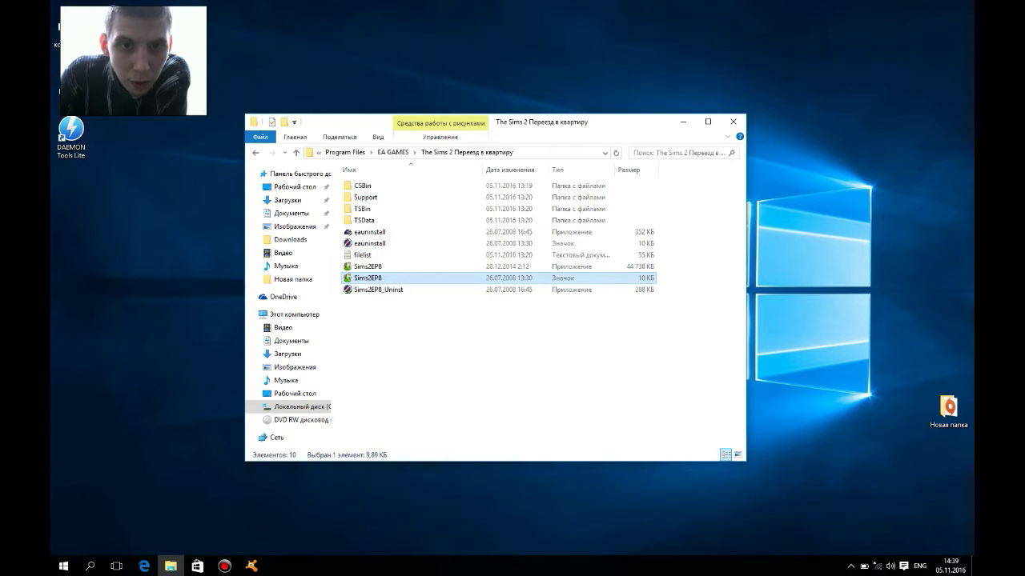
double_click(372, 278)
left_click(381, 198)
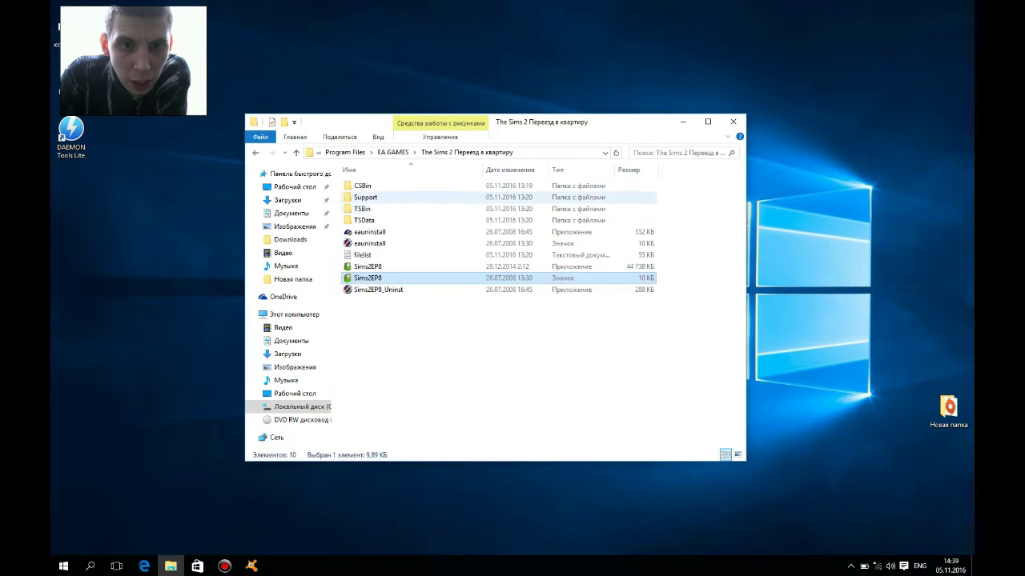
Open the TSBin subfolder of The Sims 2 Переезд в квартиру and copy the Sims2EP8 application
double_click(364, 209)
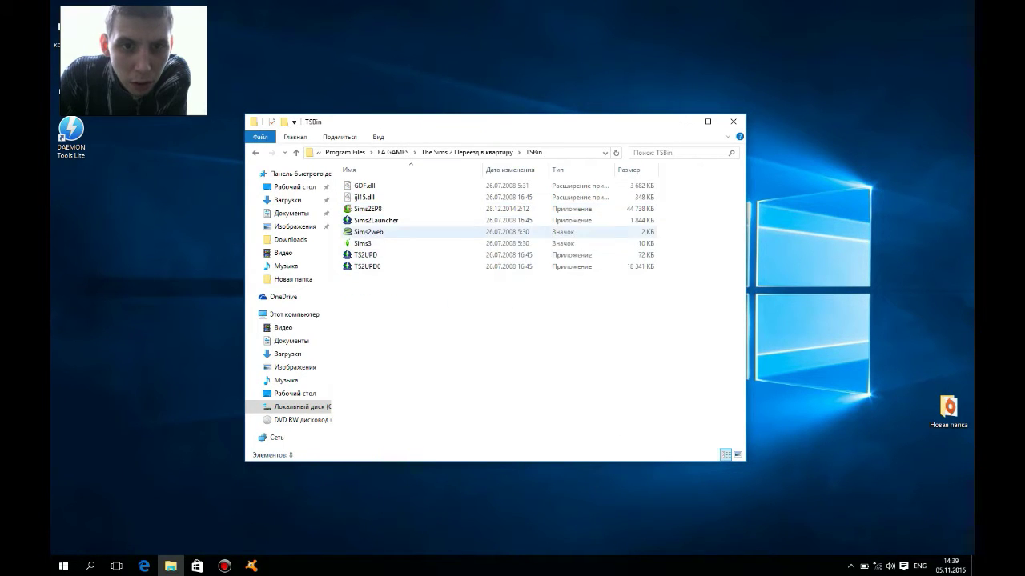
left_click(370, 209)
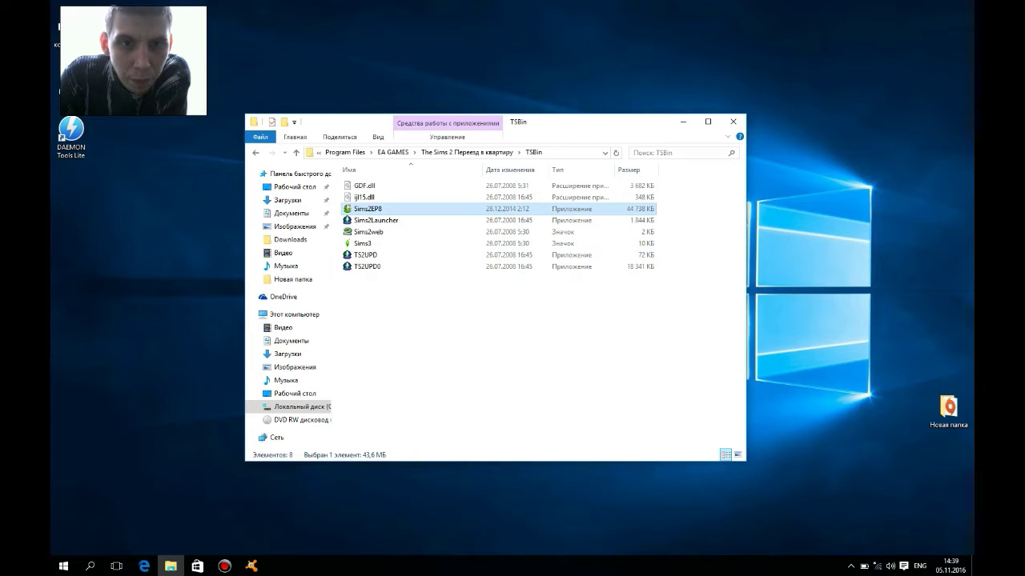
left_click(448, 314)
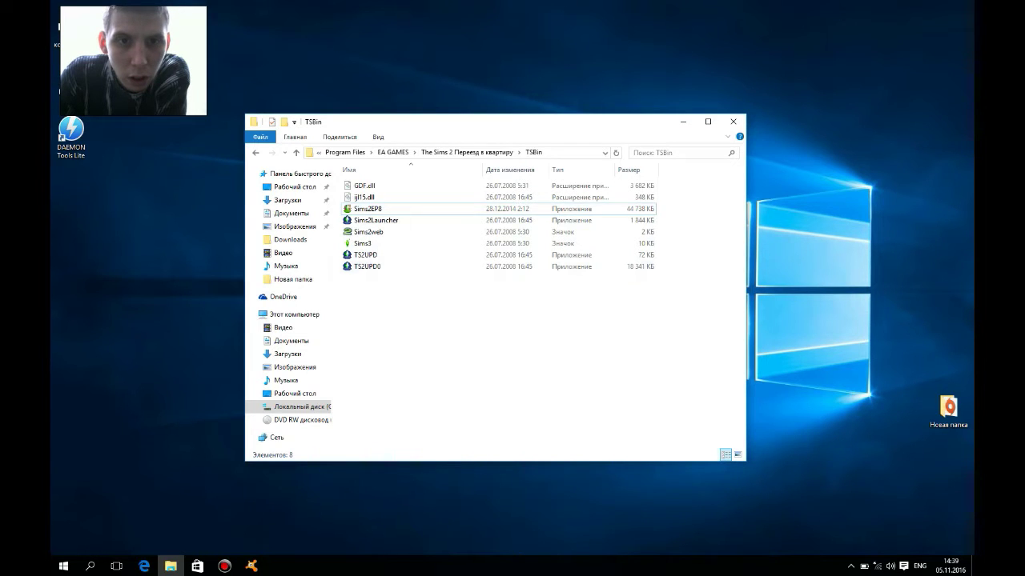
right_click(366, 209)
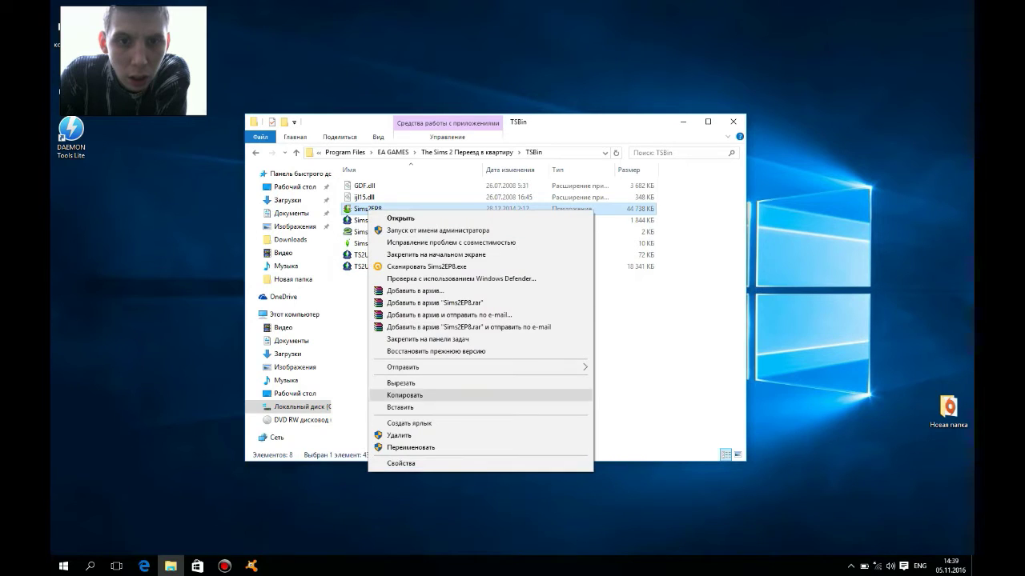
left_click(404, 394)
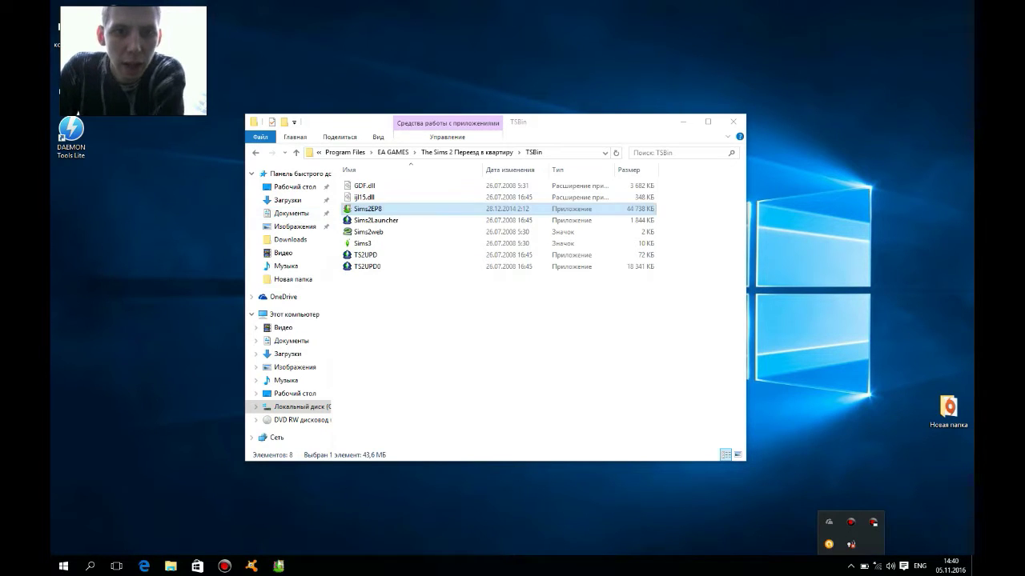
left_click(369, 209)
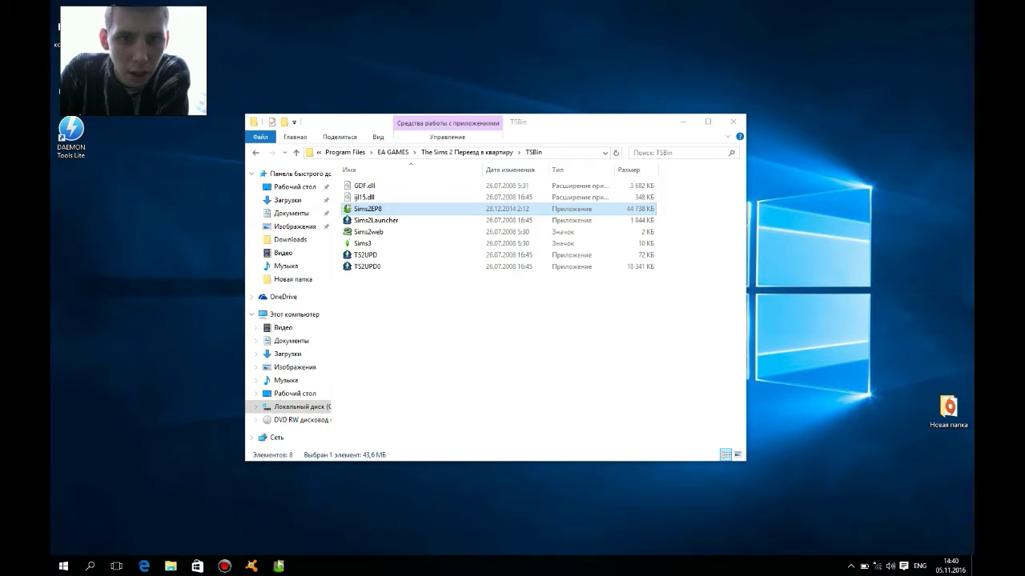
right_click(350, 207)
left_click(385, 392)
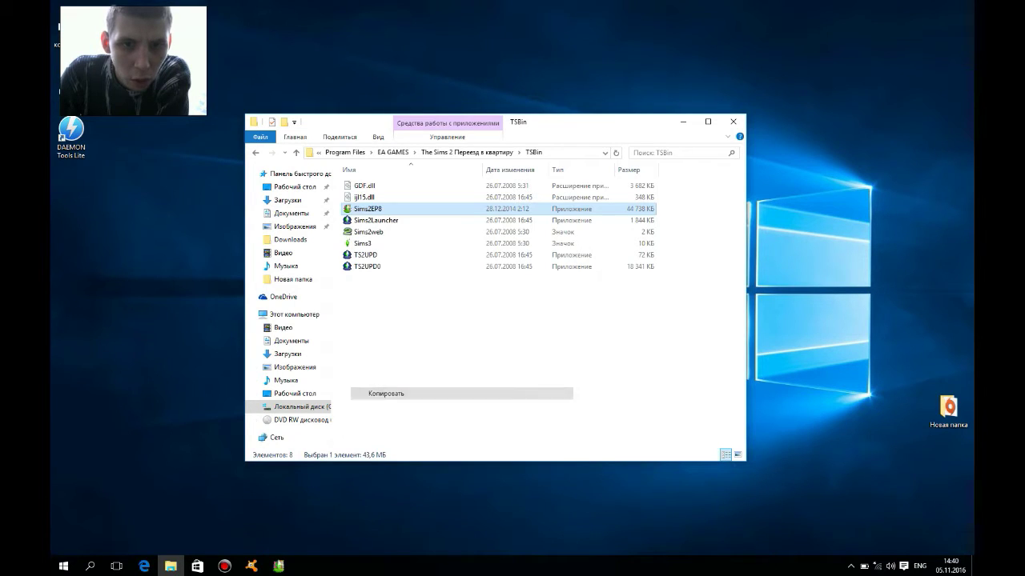
Paste Sims2EP8 onto the desktop, close the TSBin window, and move the pasted icon towards the middle of the desktop
right_click(178, 259)
left_click(200, 308)
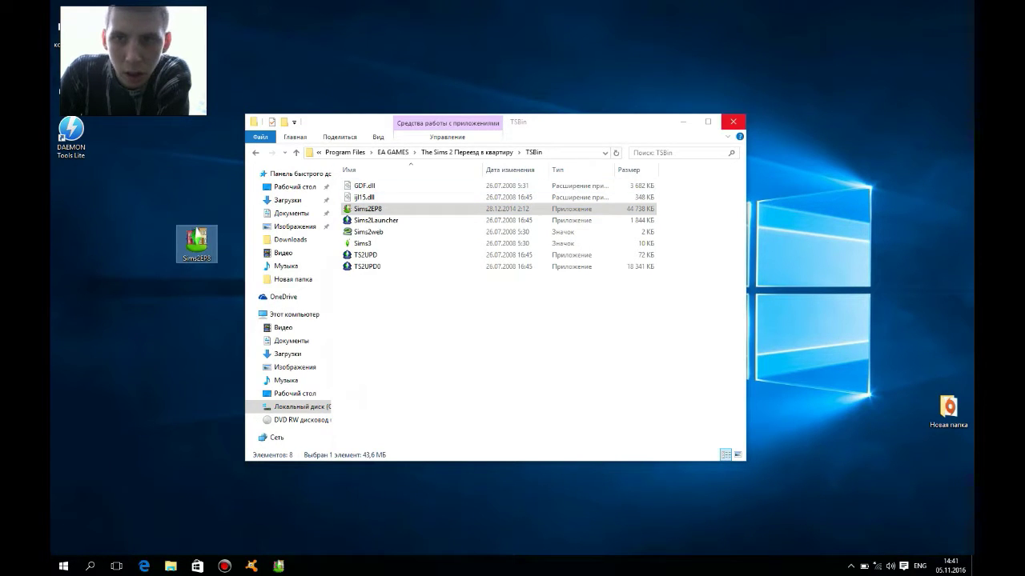
left_click(732, 122)
left_click_drag(199, 234, 450, 234)
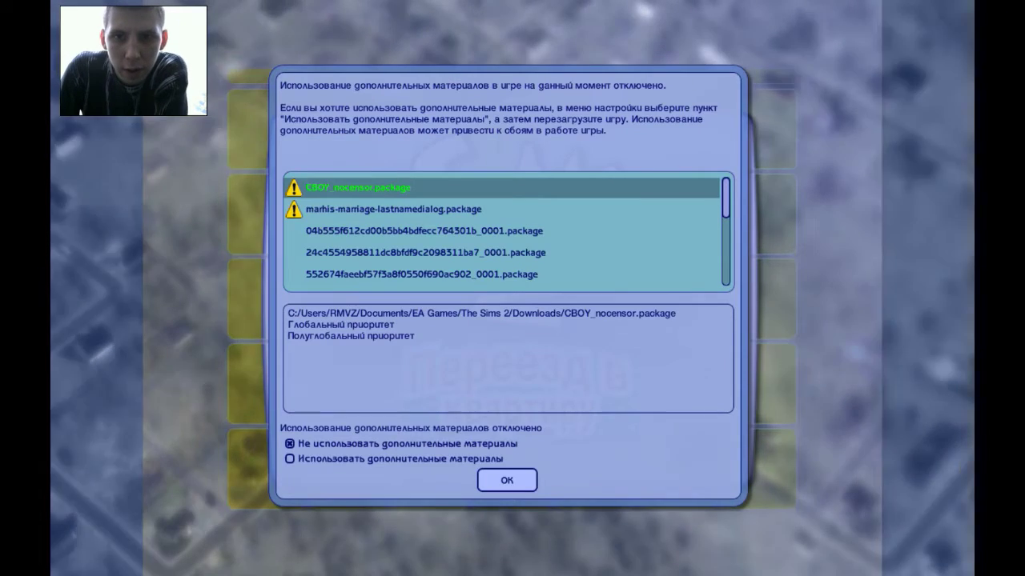
Look through the list of custom content packages, choose Использовать дополнительные материалы, and confirm
scroll(504, 230, "down", 5)
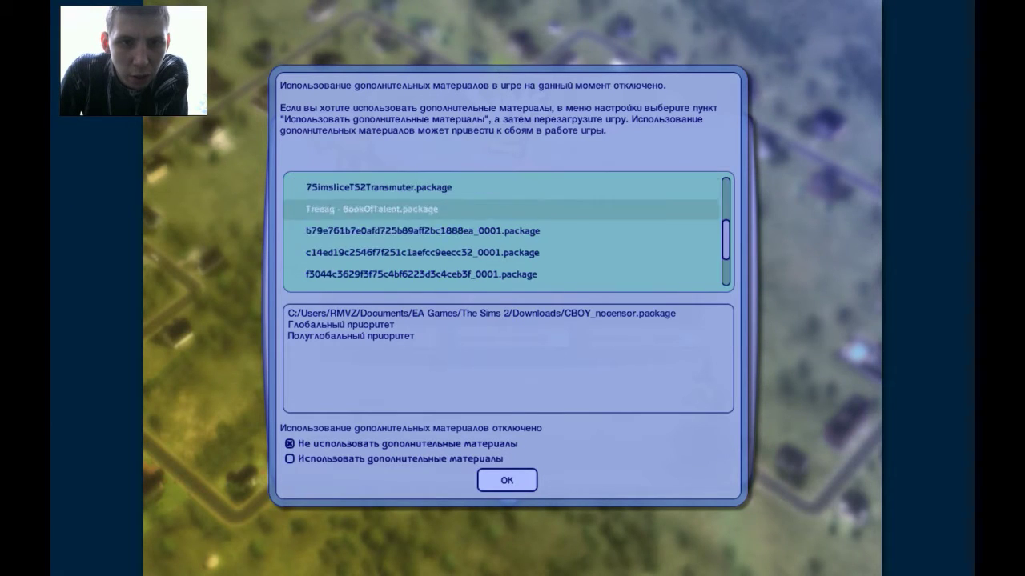
scroll(504, 216, "down", 2)
scroll(504, 210, "up", 8)
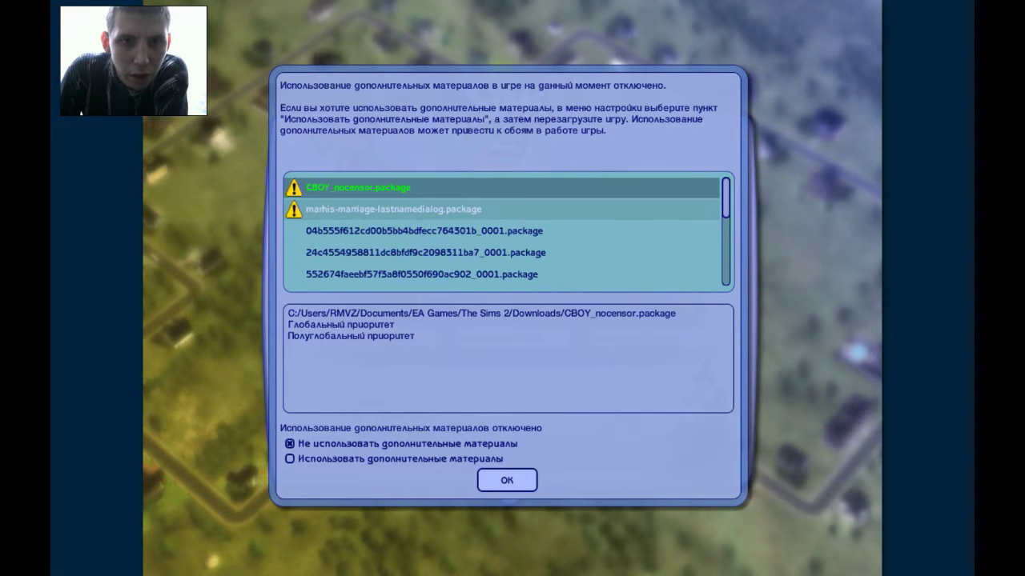
scroll(504, 240, "down", 4)
scroll(504, 252, "up", 5)
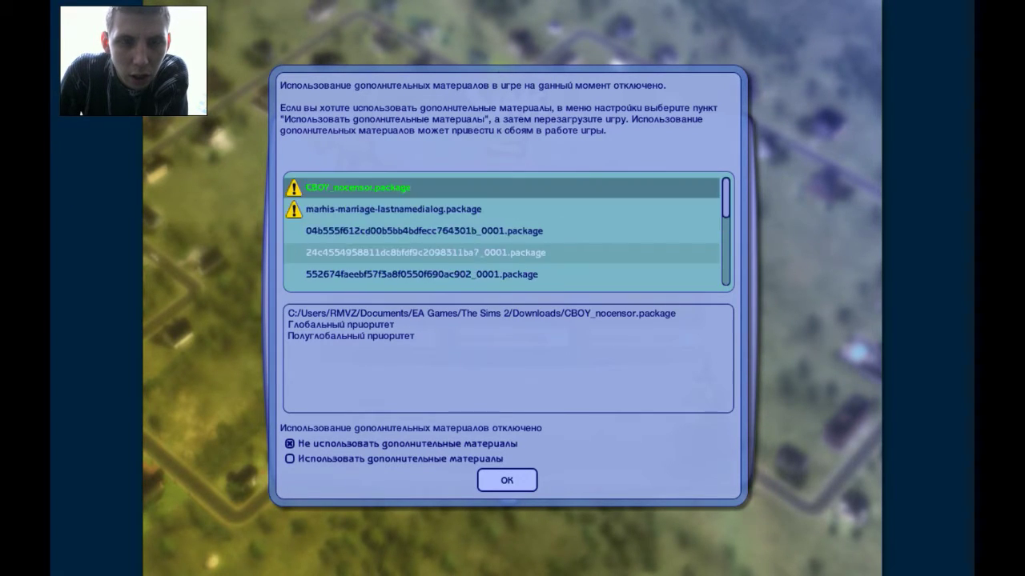
left_click(360, 458)
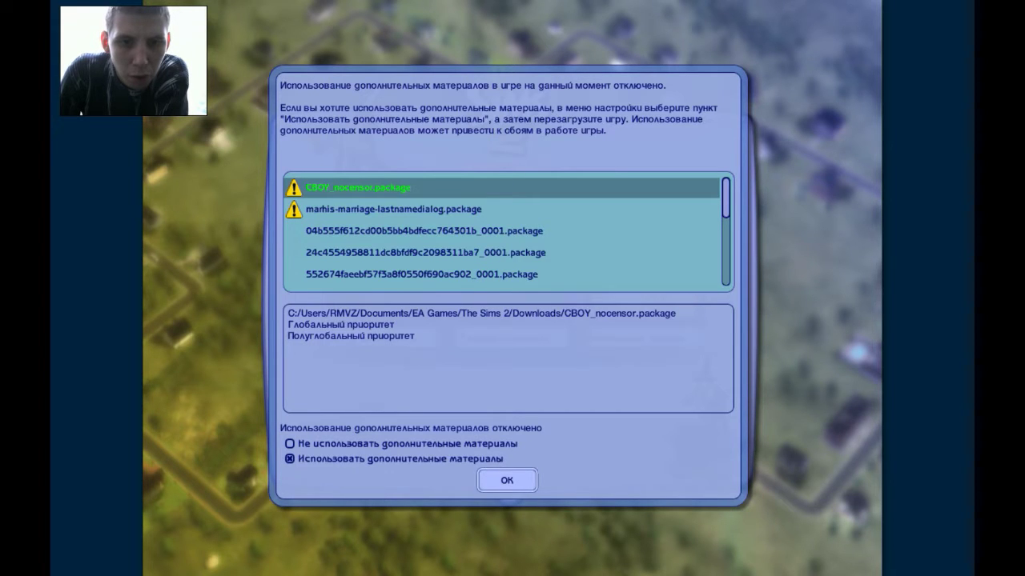
left_click(507, 480)
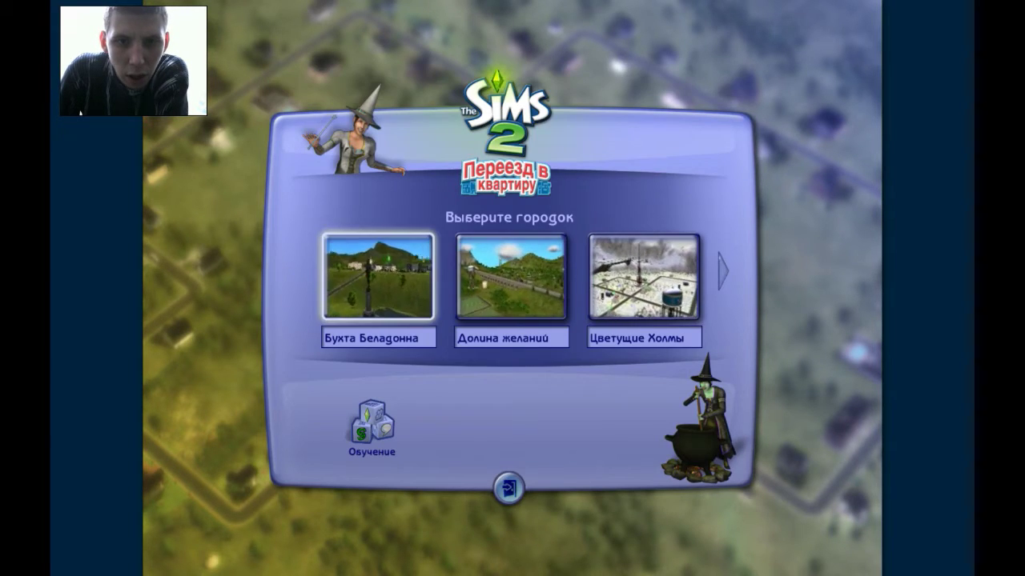
Choose the town Верона from the next set of neighbourhoods and start loading it
left_click(723, 270)
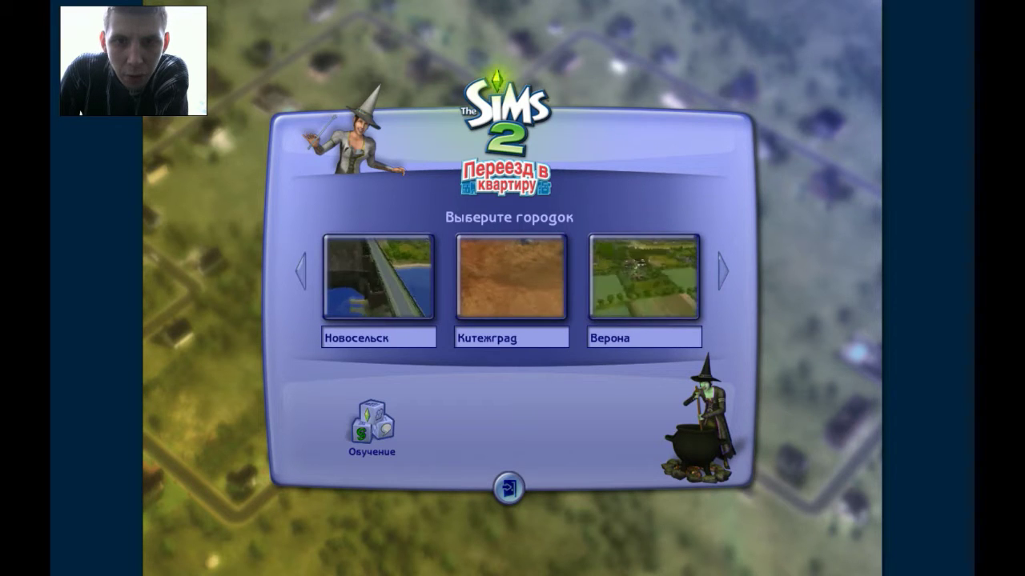
left_click(644, 280)
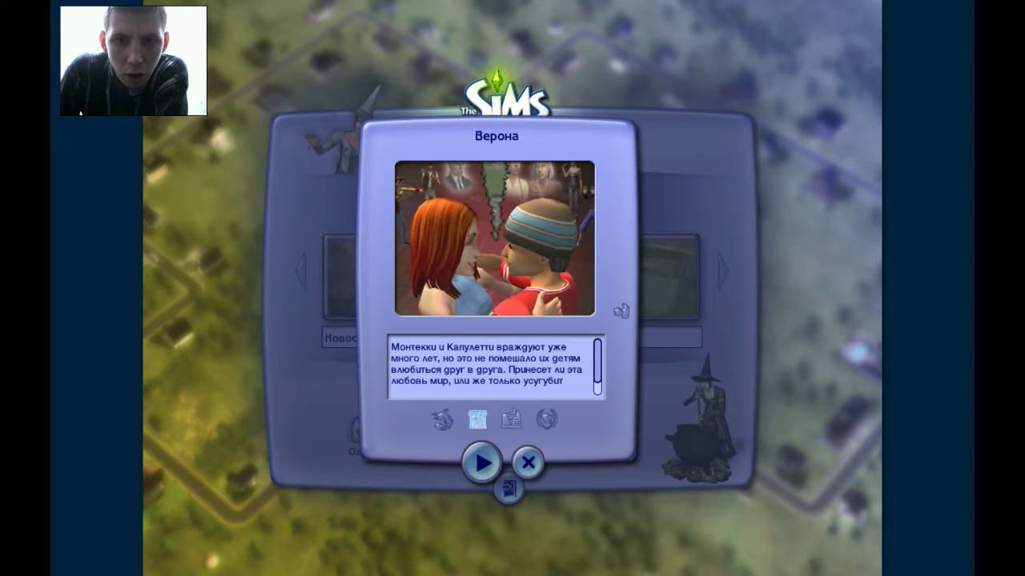
left_click(482, 463)
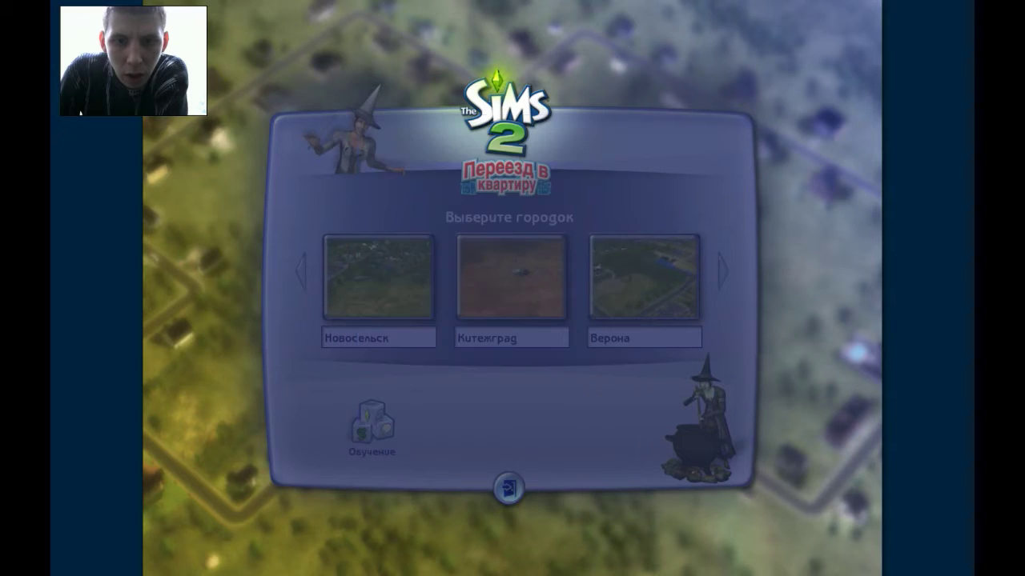